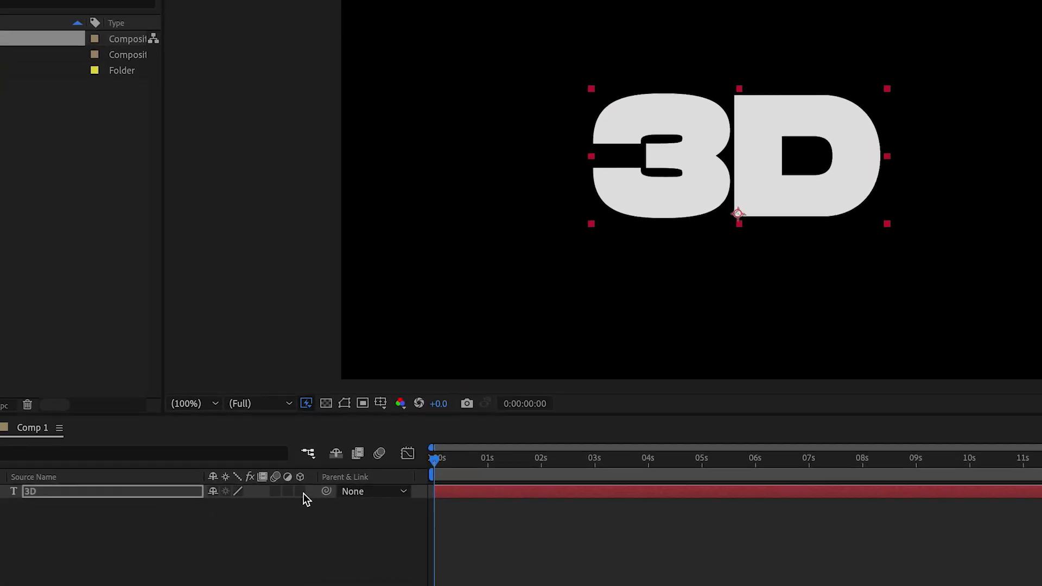
# Step: Make the demo text layer 3D and spin it around its Y axis
pyautogui.click(346, 488)
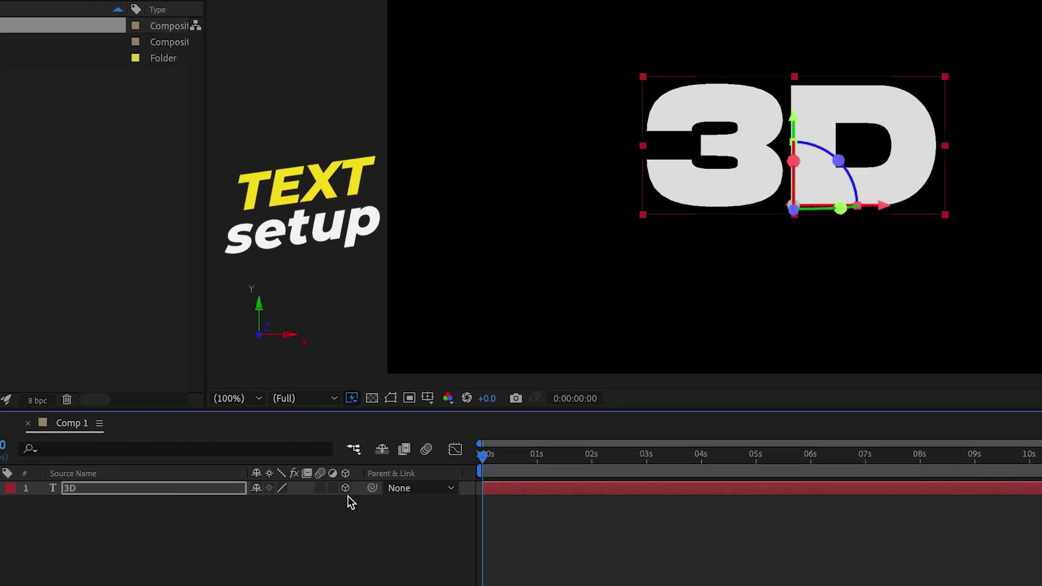
pyautogui.click(275, 584)
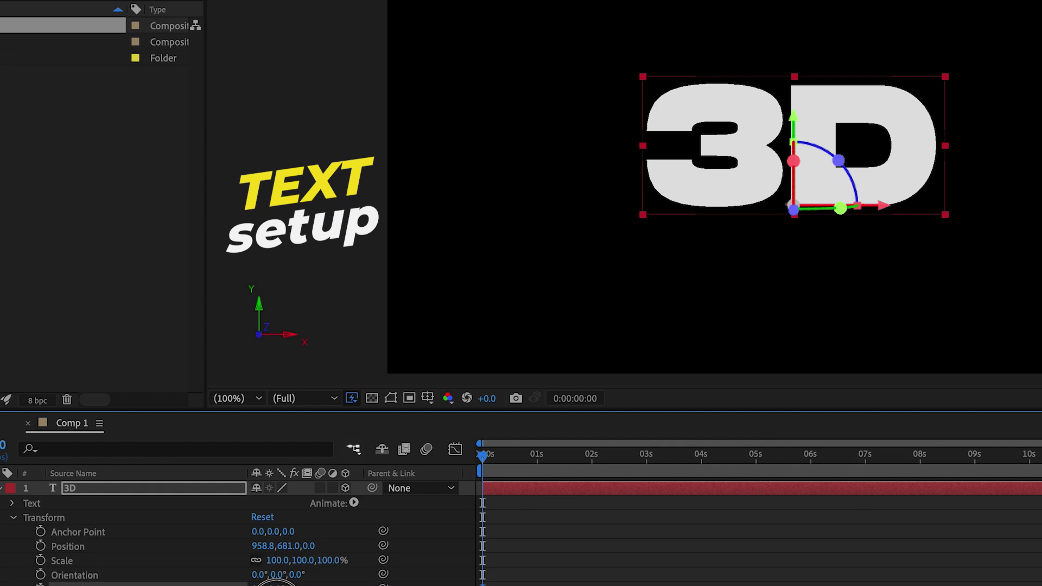
pyautogui.moveTo(275, 584); pyautogui.dragTo(315, 584)
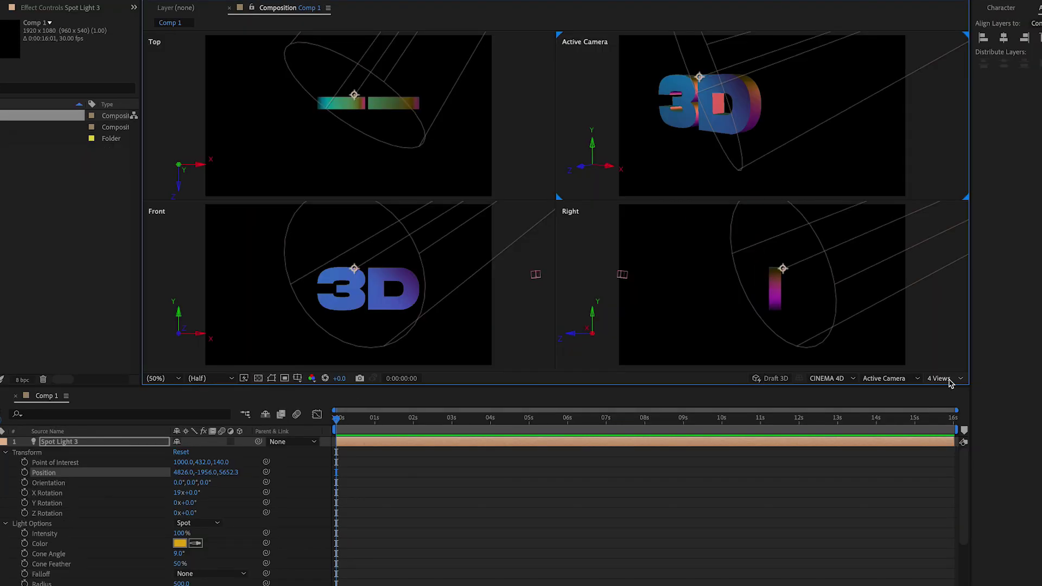
# Step: Switch the viewer to a single view, orbit around the text, and start a new composition
pyautogui.click(950, 383)
pyautogui.click(949, 392)
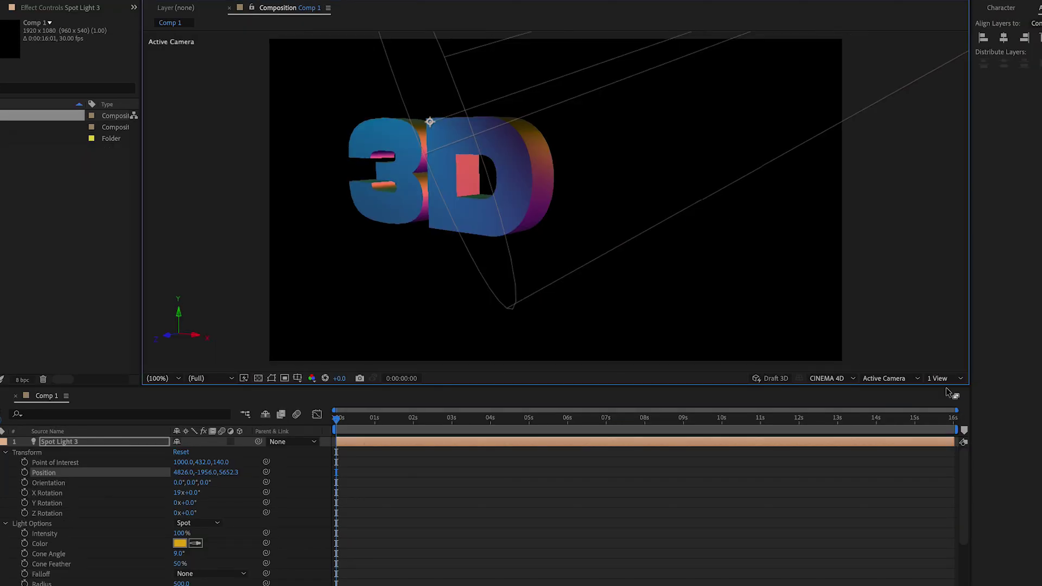
pyautogui.moveTo(493, 192); pyautogui.dragTo(543, 186)
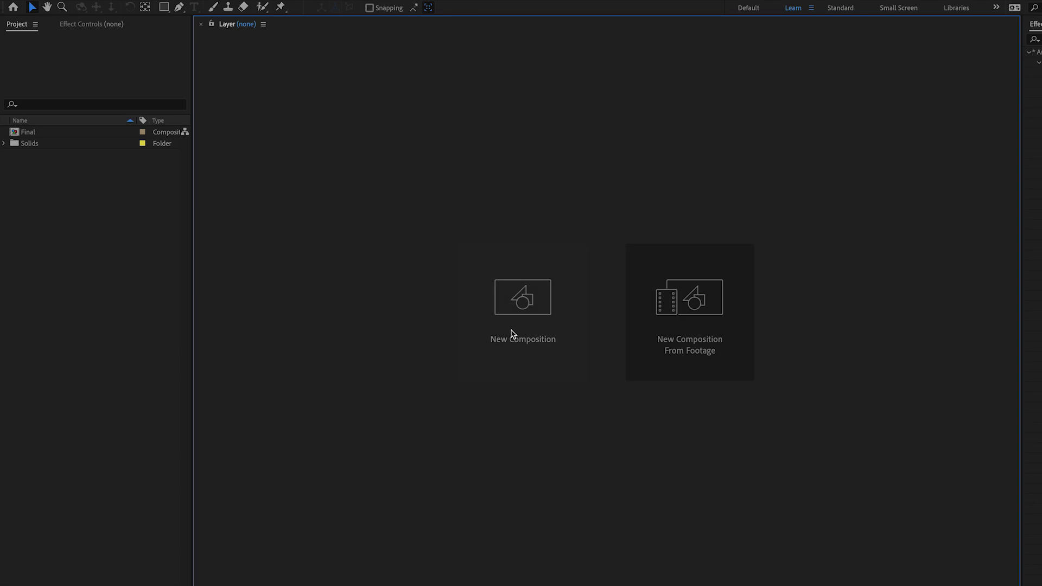
pyautogui.click(512, 333)
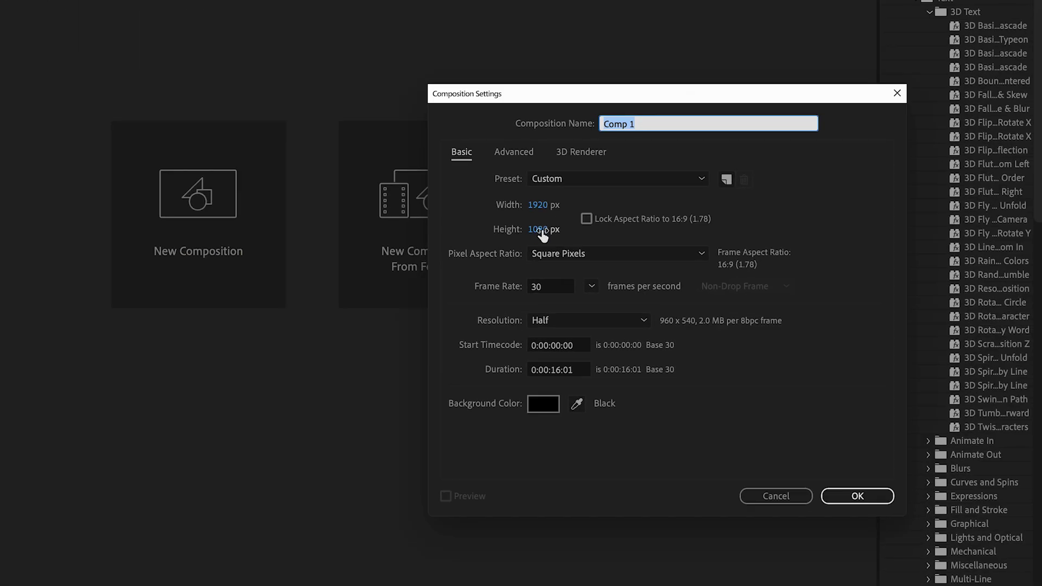
# Step: Create a 30 fps comp using the CINEMA 4D renderer at Draft quality
pyautogui.click(549, 288)
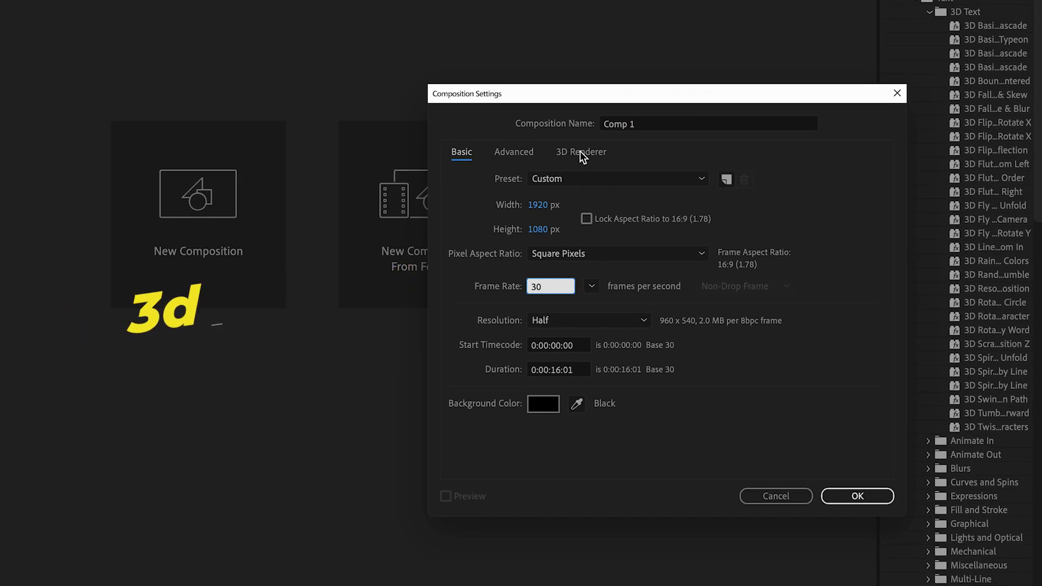
pyautogui.click(579, 153)
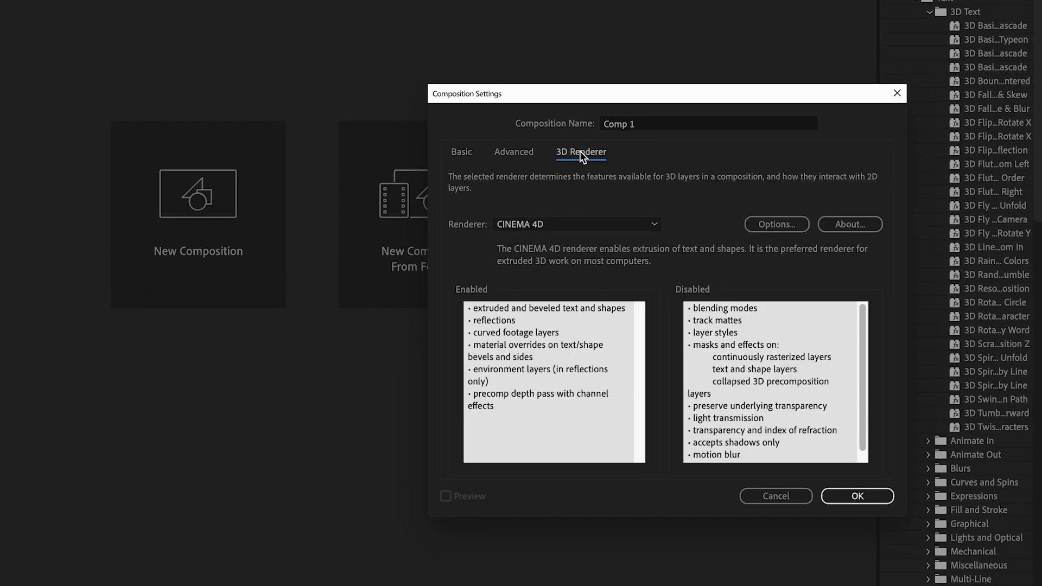
pyautogui.click(586, 224)
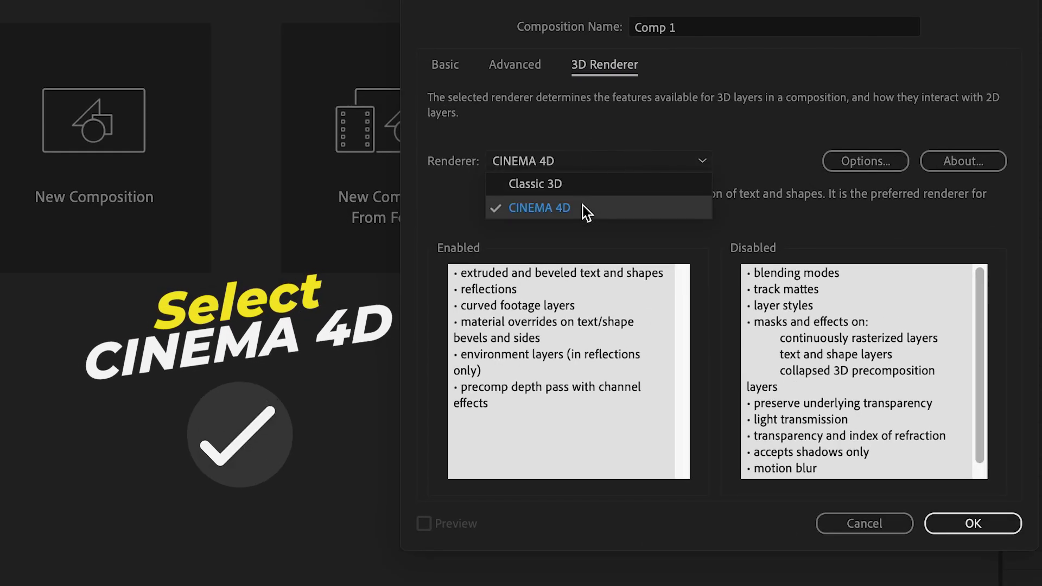
pyautogui.click(565, 258)
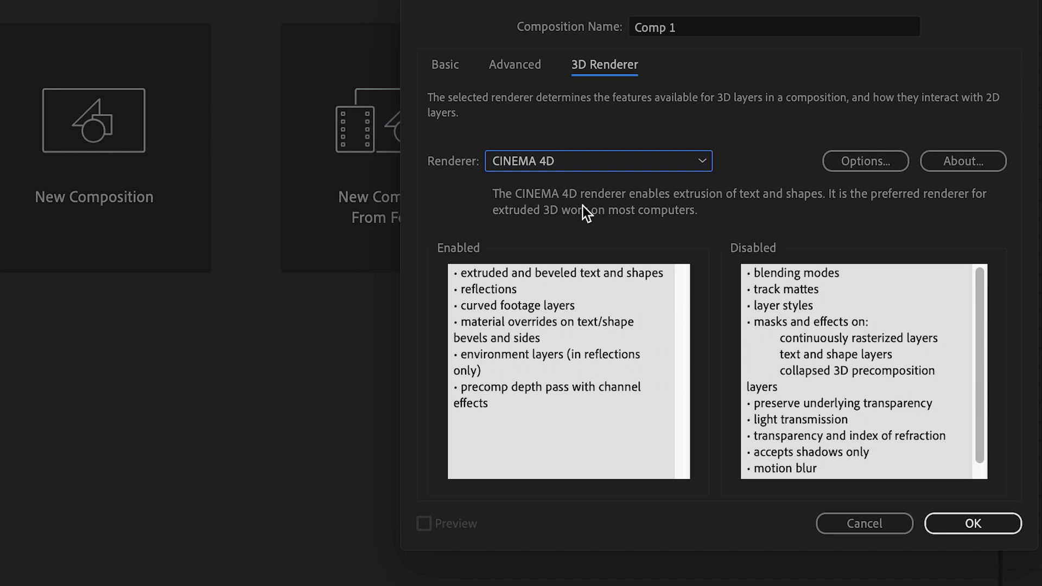
pyautogui.click(882, 163)
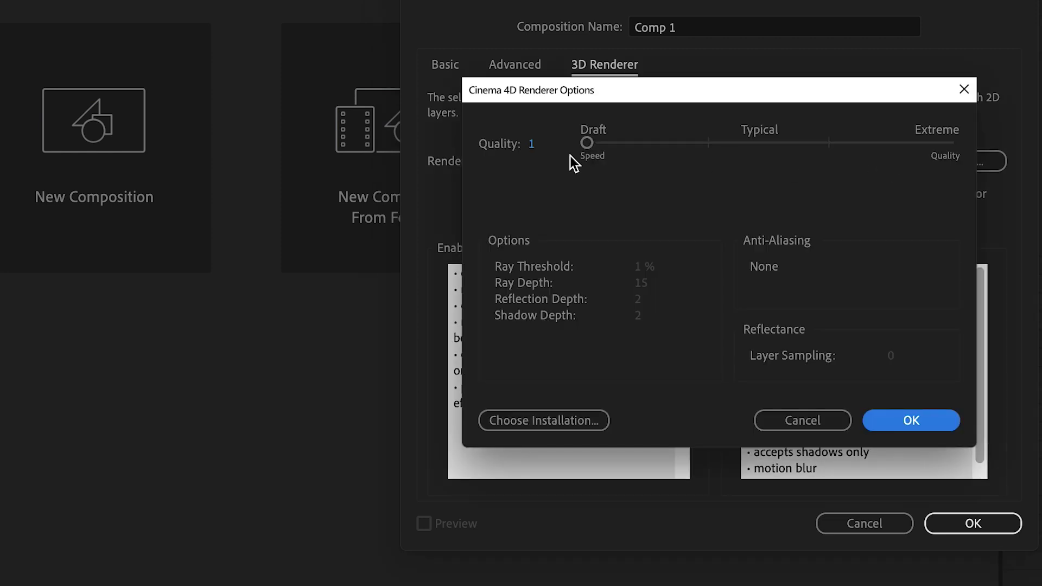
pyautogui.moveTo(665, 145); pyautogui.dragTo(598, 145)
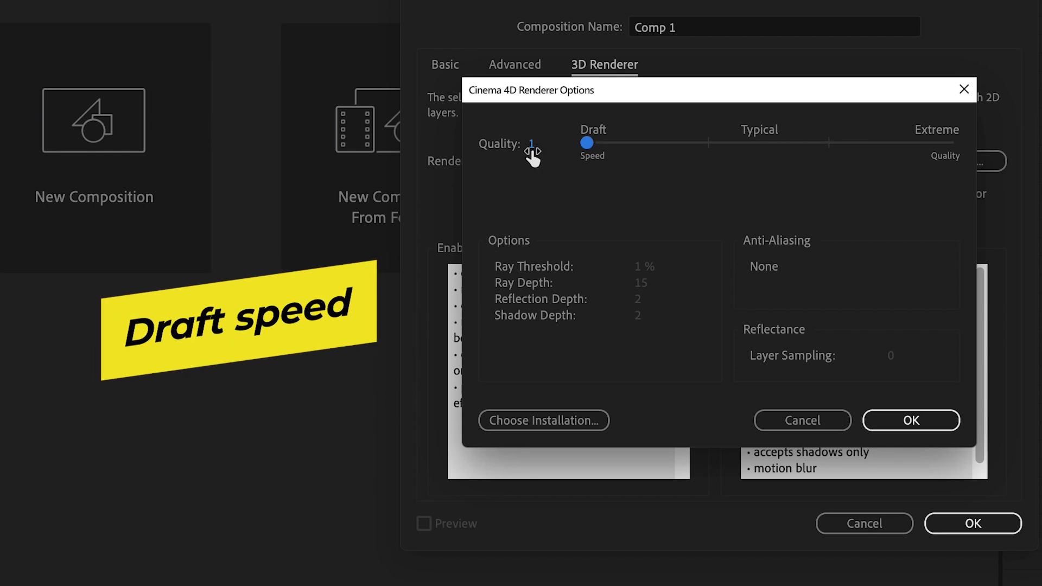
pyautogui.click(914, 419)
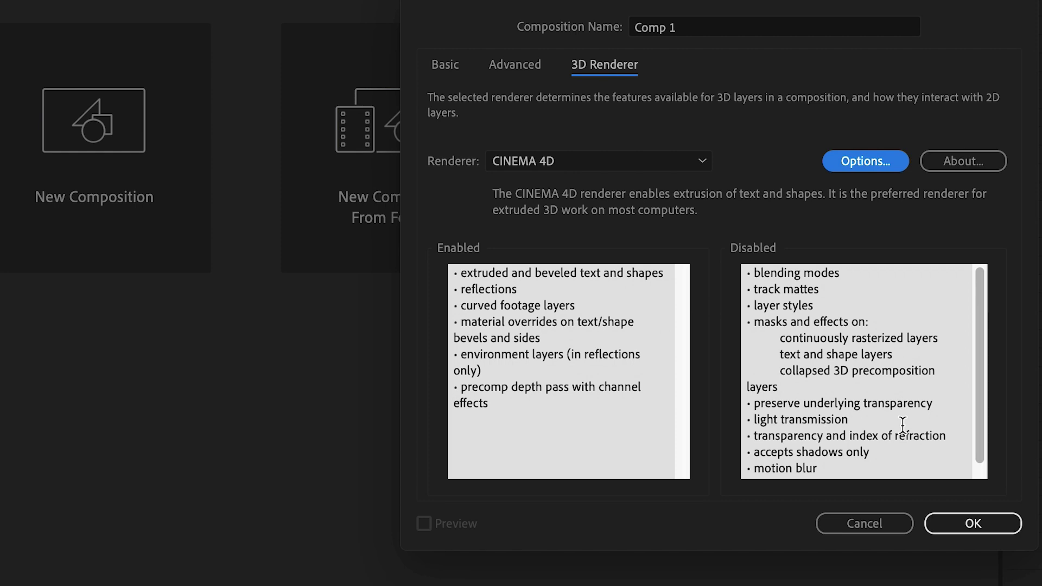
pyautogui.click(962, 535)
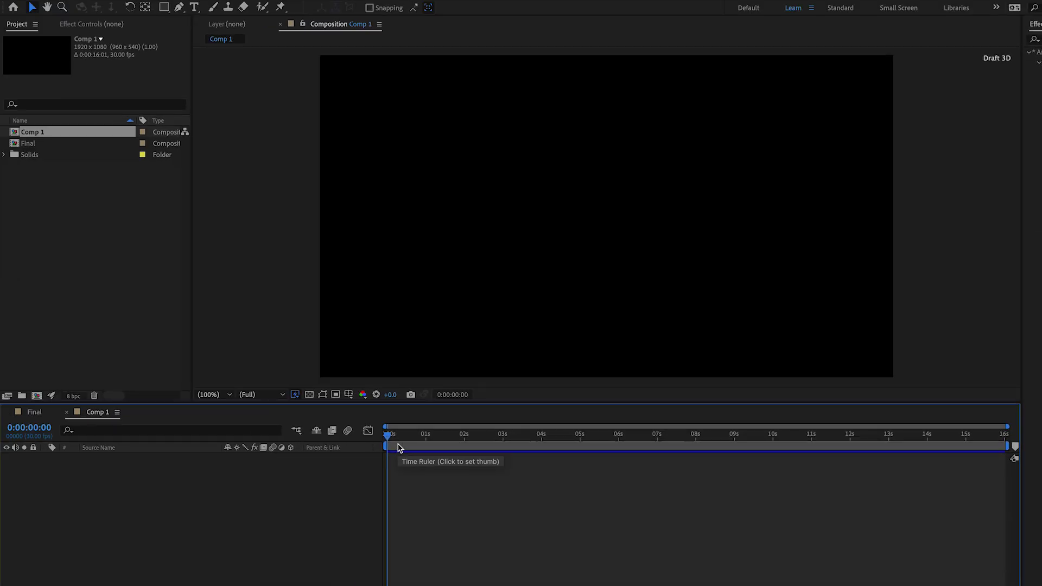
# Step: Reopen Comp 1's settings to review the 3D renderer, then close without changes
pyautogui.click(114, 416)
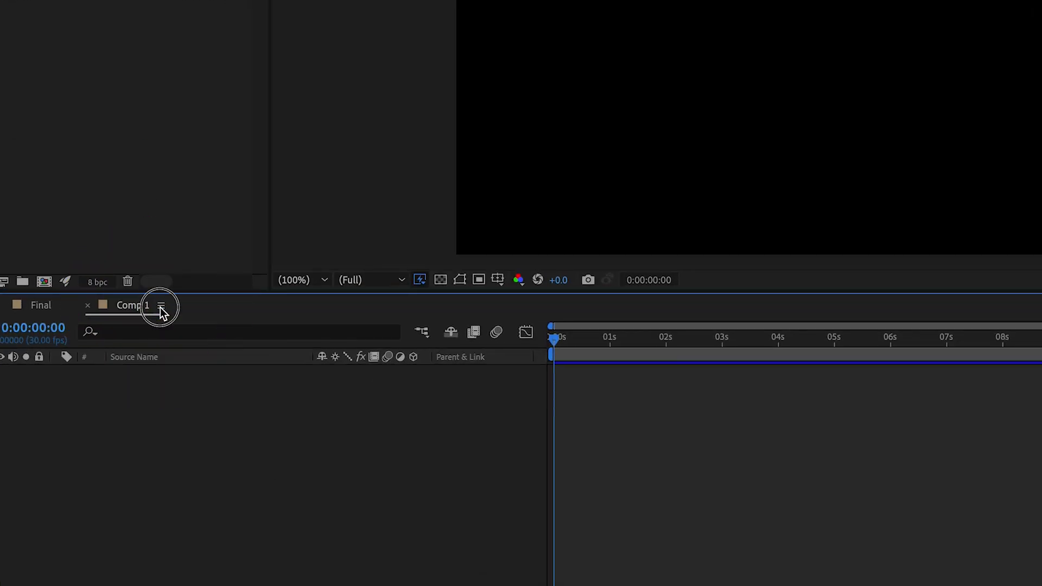
pyautogui.click(161, 306)
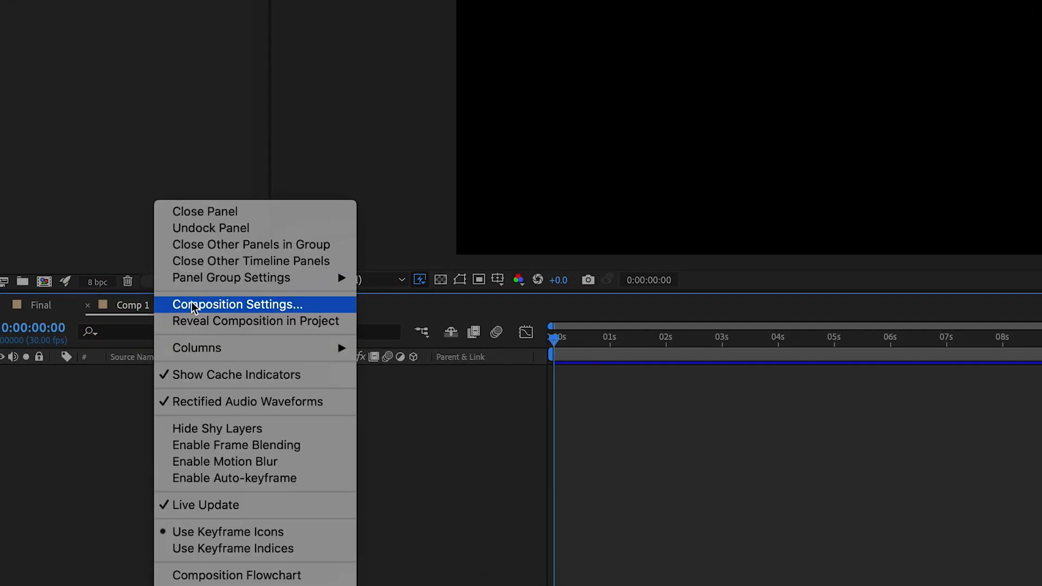
pyautogui.click(233, 303)
pyautogui.click(710, 266)
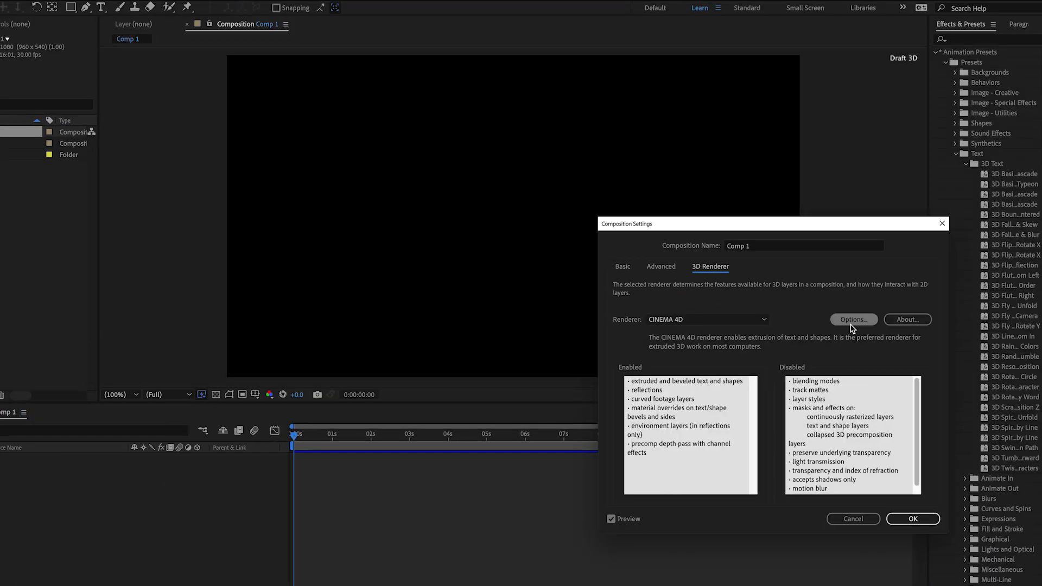
pyautogui.click(875, 519)
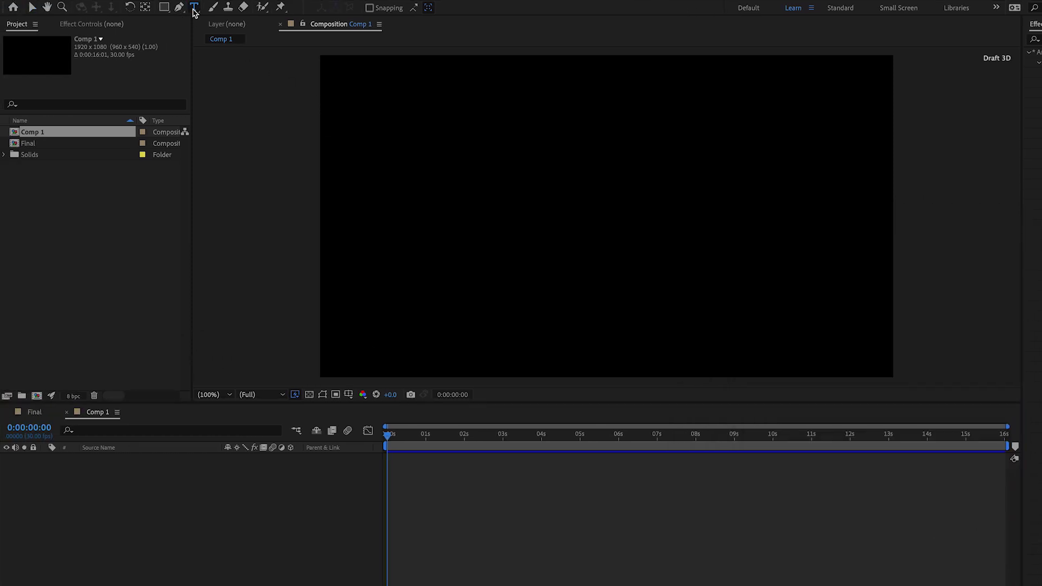
# Step: Add a text layer reading '3D' and select all of its text
pyautogui.click(502, 254)
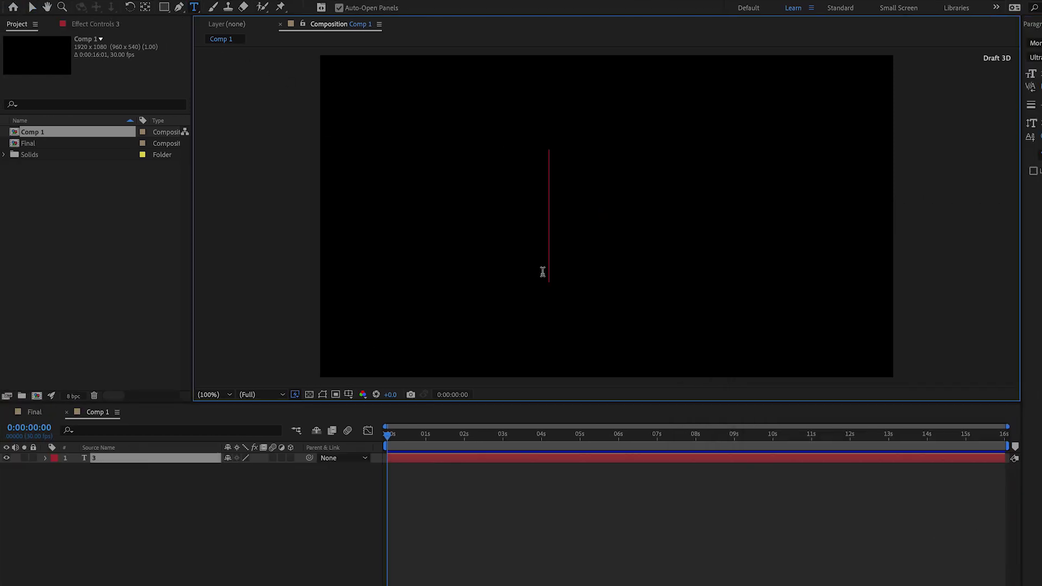
pyautogui.write('3D')
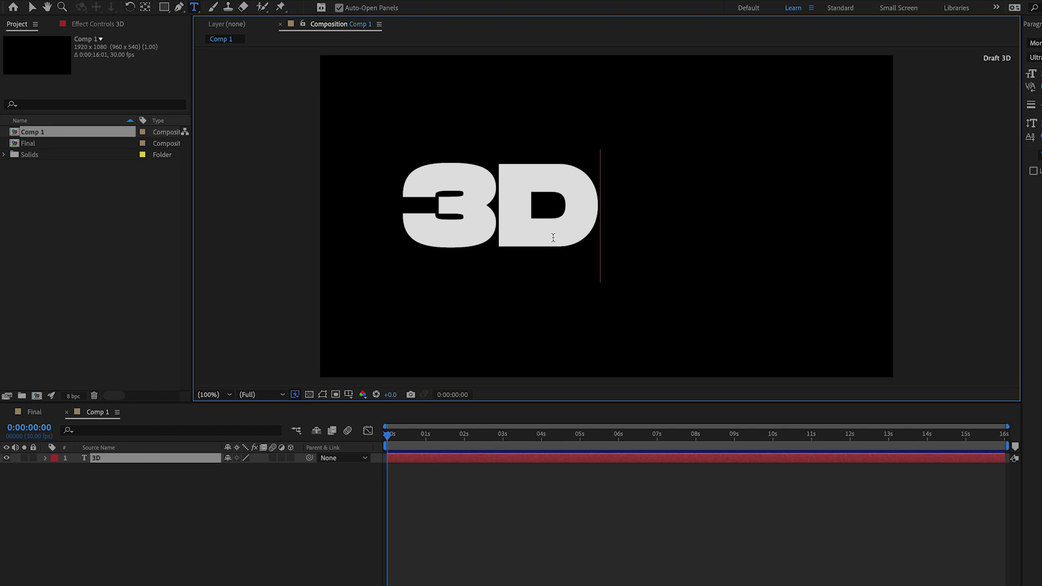
pyautogui.doubleClick(585, 217)
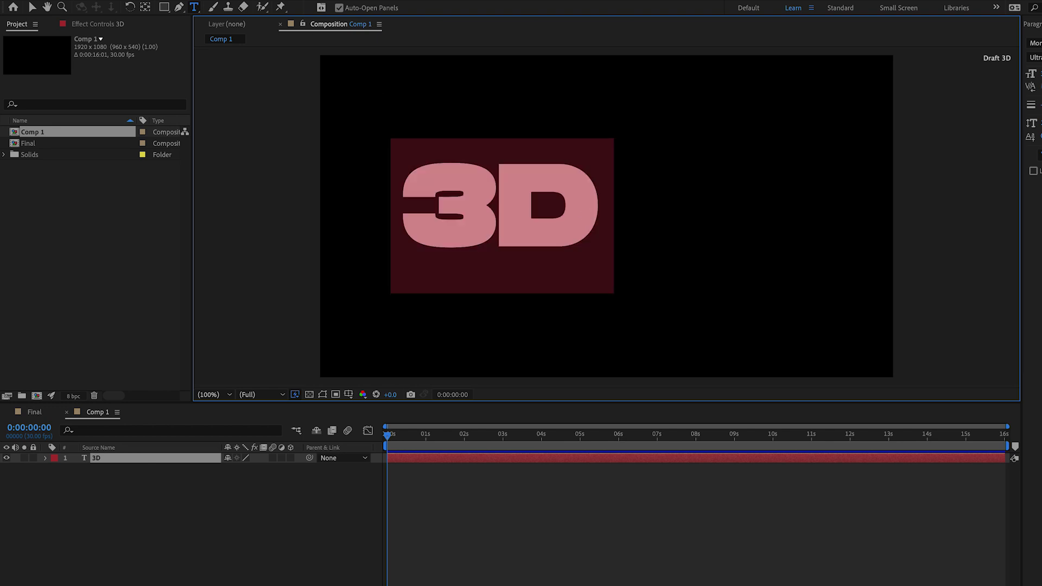
pyautogui.click(359, 1)
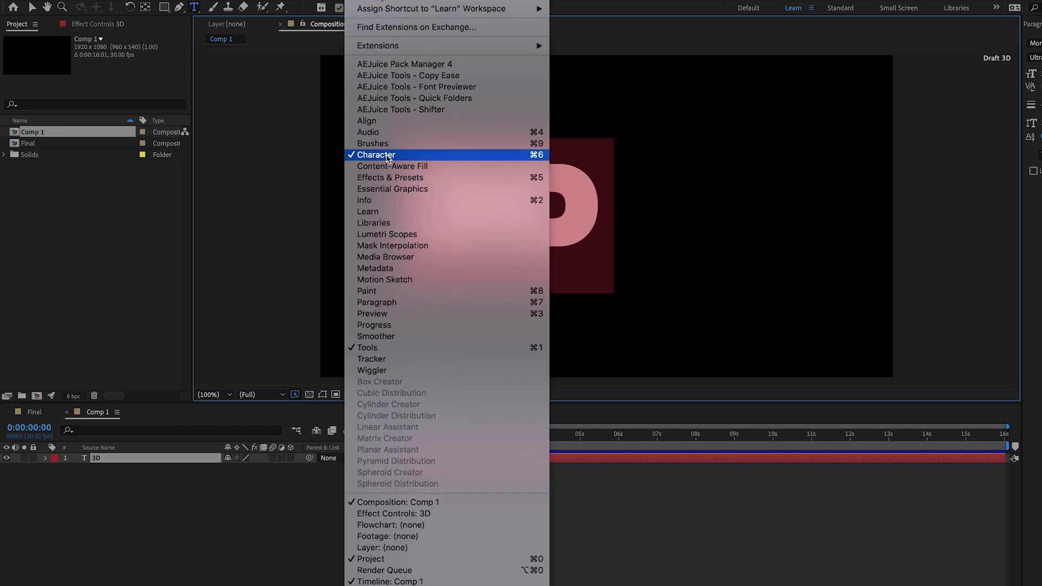
pyautogui.click(773, 241)
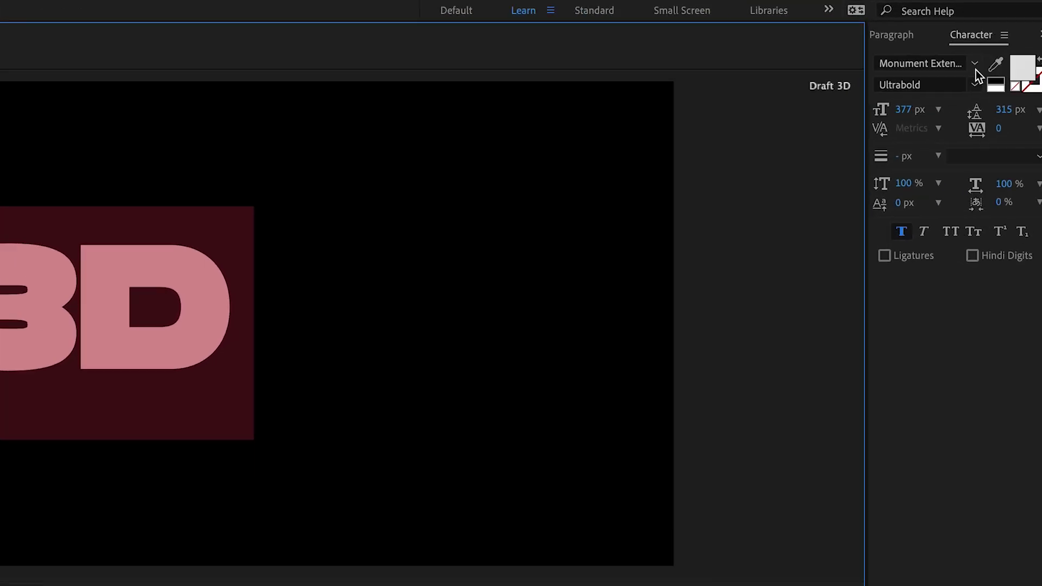
# Step: Set the text font to Monument Extended Ultrabold and enlarge its size
pyautogui.click(966, 64)
pyautogui.scroll(1, 980, 109)
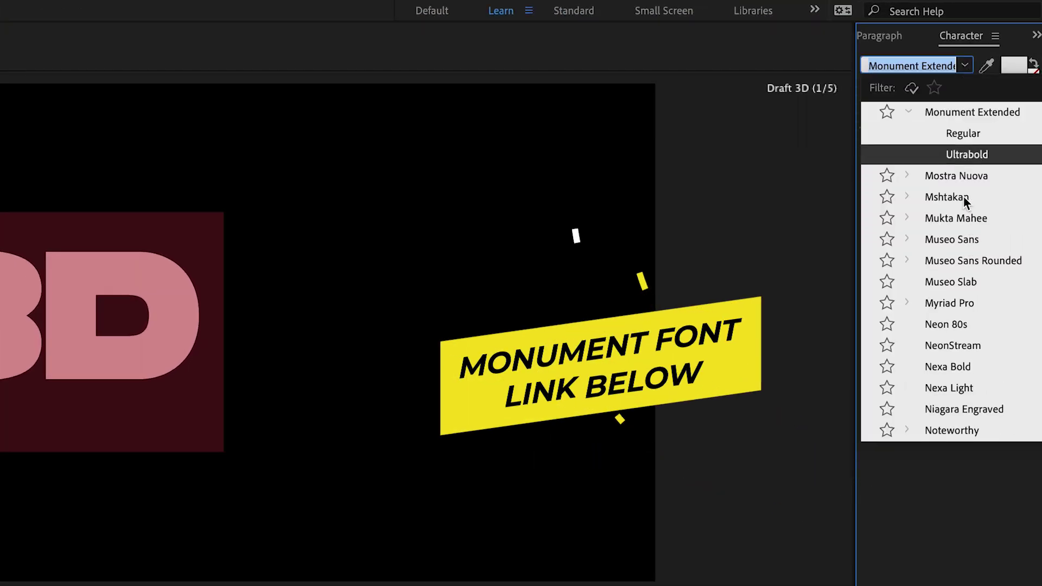
pyautogui.click(945, 156)
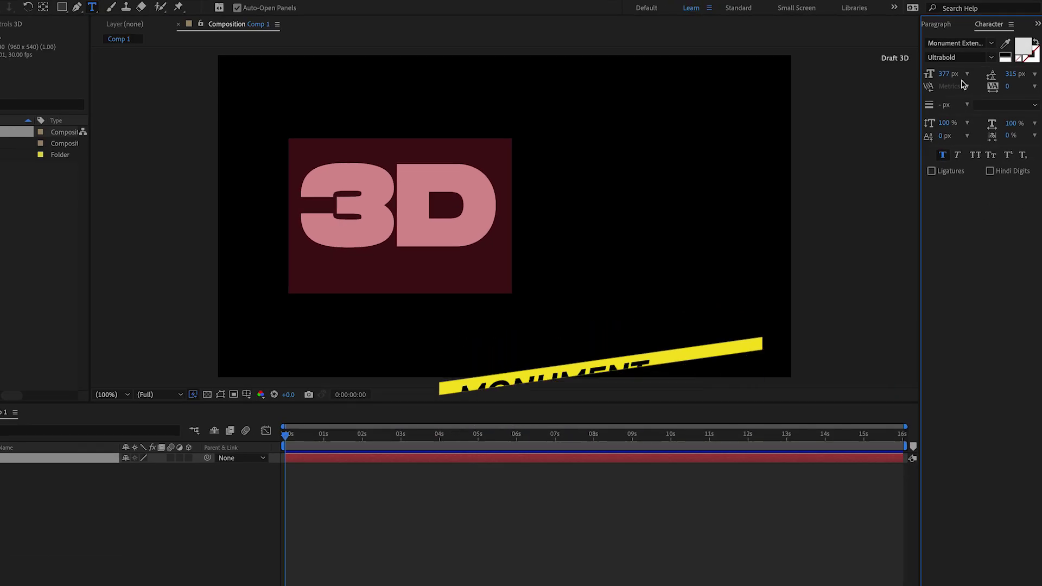
pyautogui.moveTo(894, 111); pyautogui.dragTo(935, 111)
pyautogui.moveTo(972, 74); pyautogui.dragTo(963, 73)
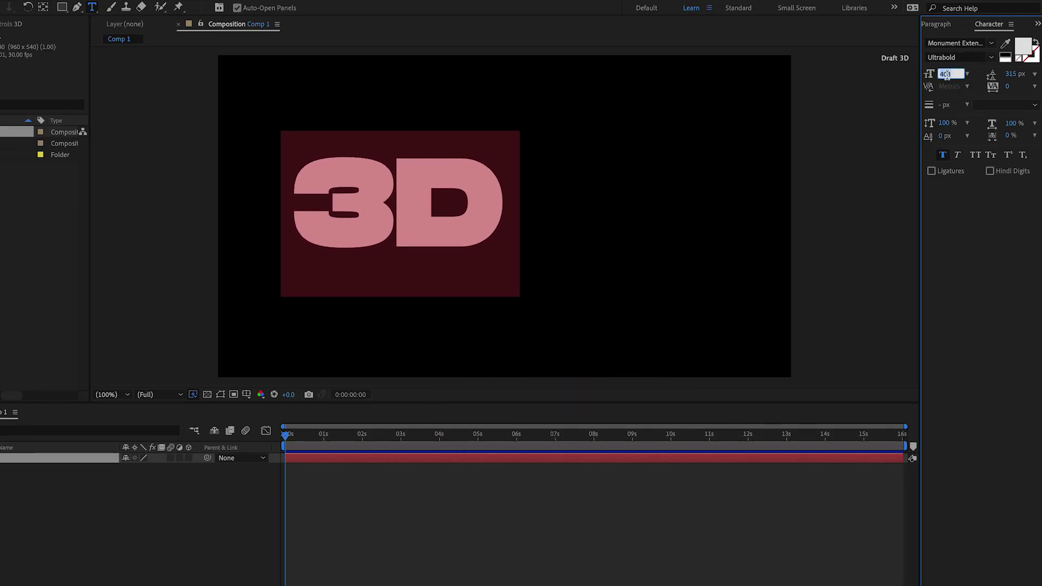
pyautogui.write('0')
pyautogui.press('Return')
pyautogui.hotkey('ctrl', 'z')
pyautogui.press('Escape')
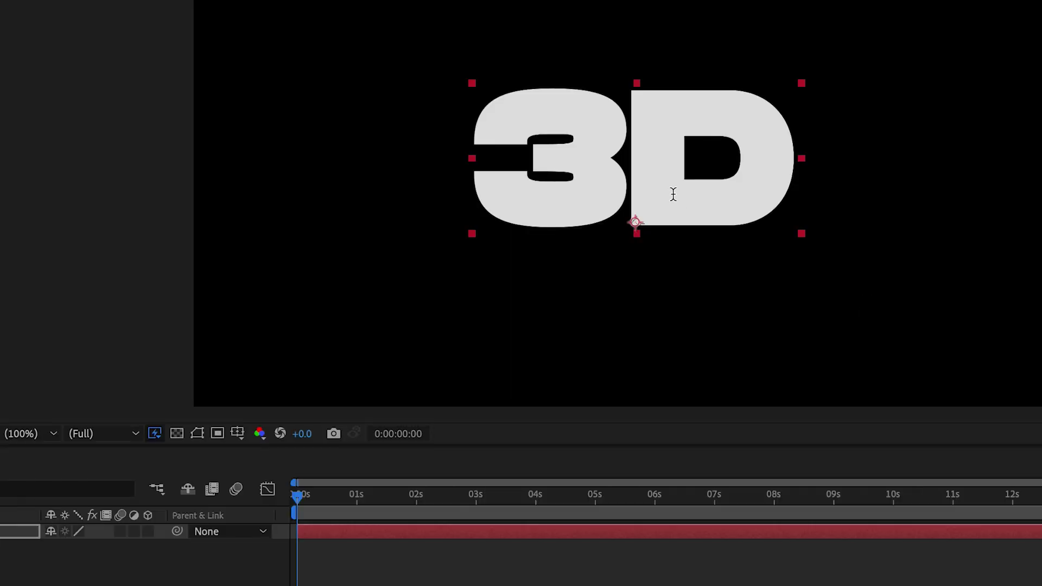
pyautogui.click(147, 532)
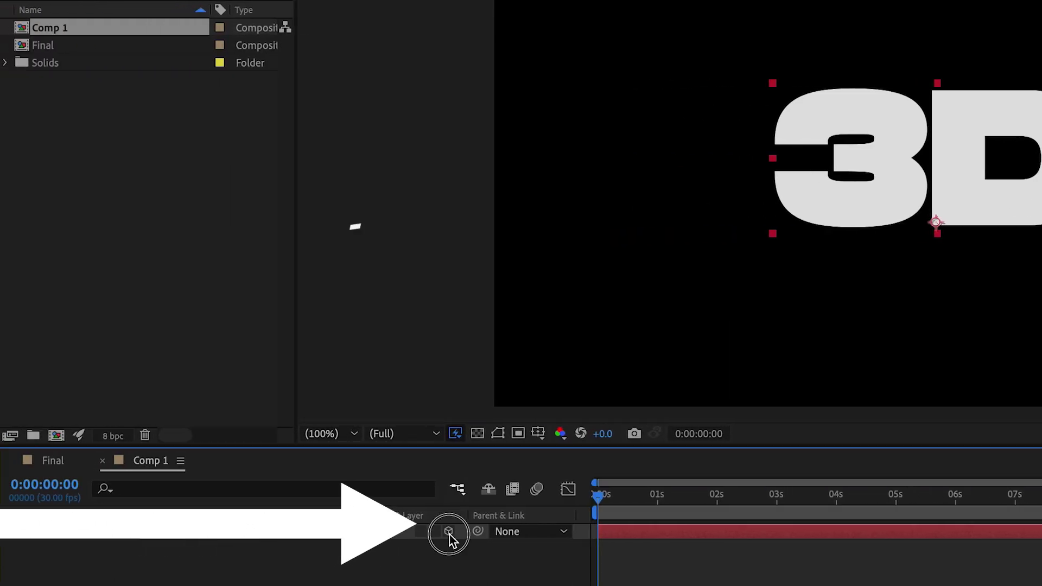
# Step: Make the text layer 3D and select its Position, Scale and X Rotation properties
pyautogui.click(448, 532)
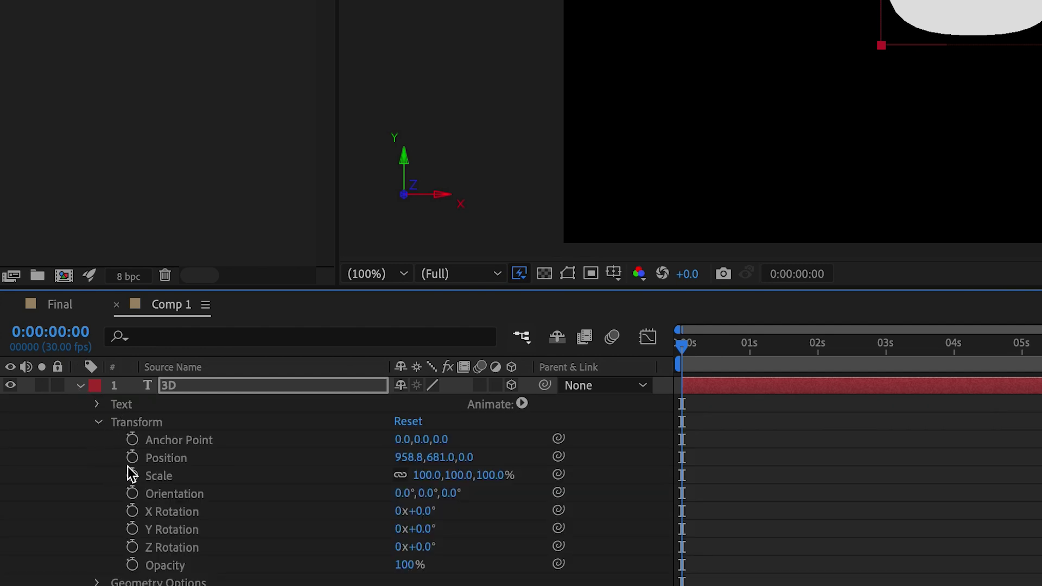
pyautogui.click(196, 465)
pyautogui.click(207, 477)
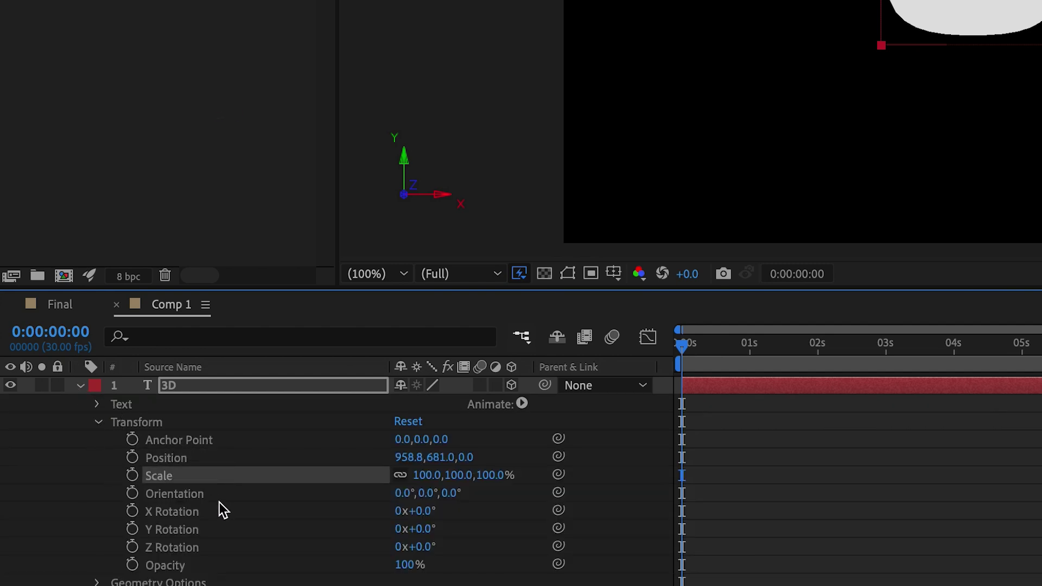
pyautogui.click(260, 511)
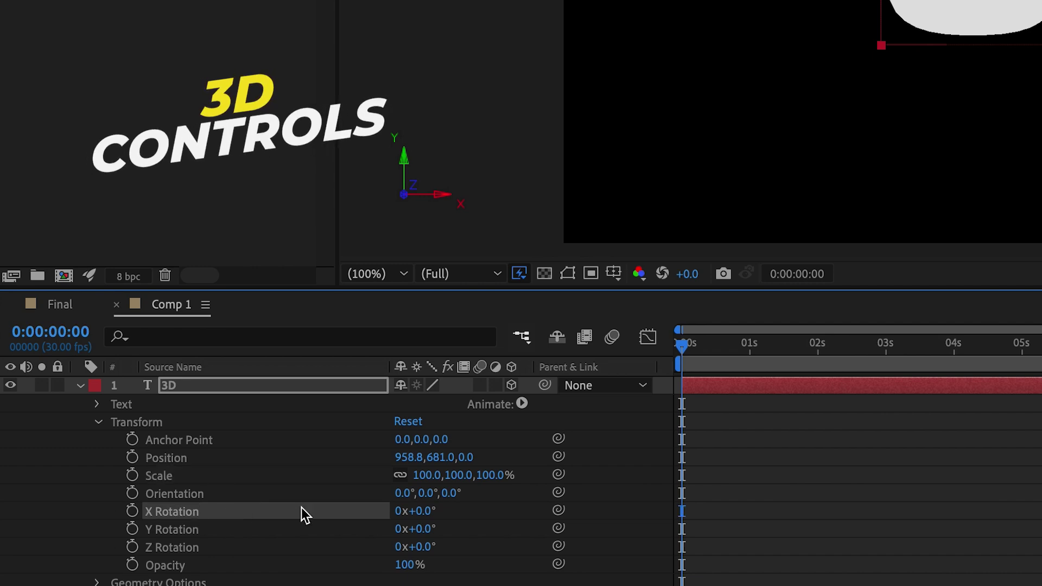
# Step: Reset X Rotation to 0, then spin the text around Y and Z until level
pyautogui.moveTo(422, 510); pyautogui.dragTo(617, 499)
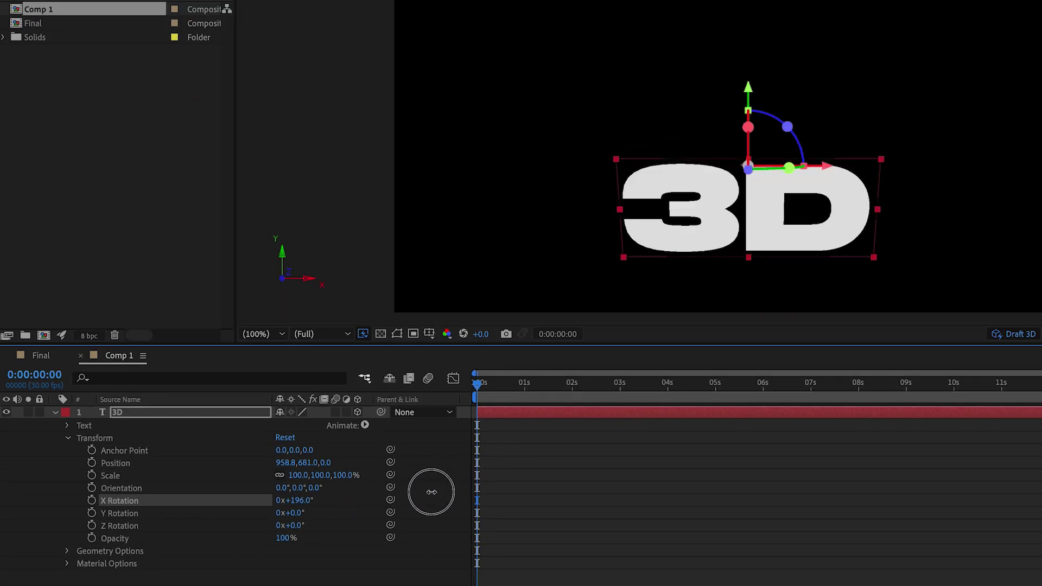
pyautogui.moveTo(431, 491); pyautogui.dragTo(291, 501)
pyautogui.click(297, 500)
pyautogui.write('0')
pyautogui.press('Return')
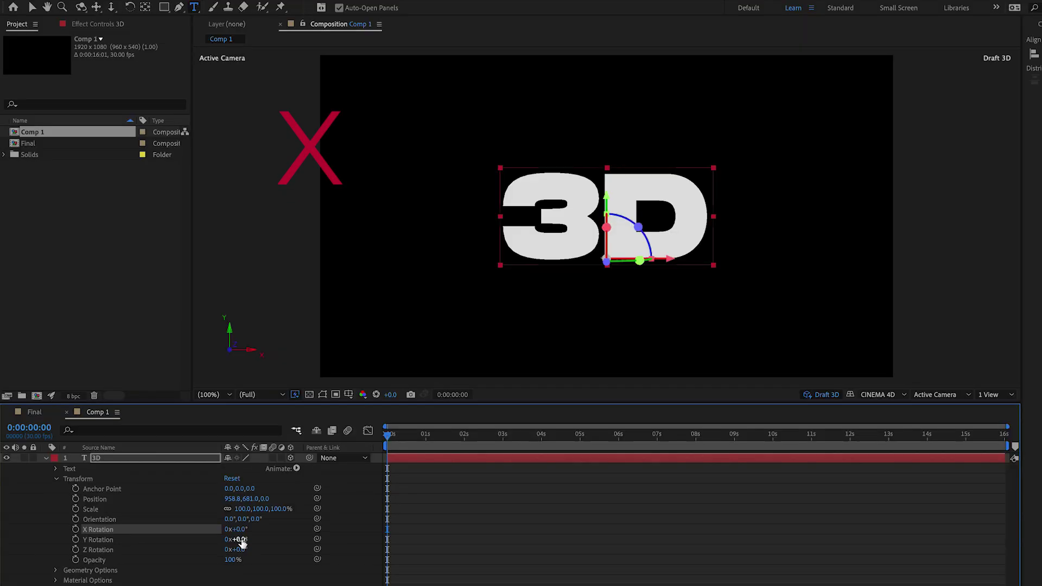
pyautogui.moveTo(242, 540); pyautogui.dragTo(338, 539)
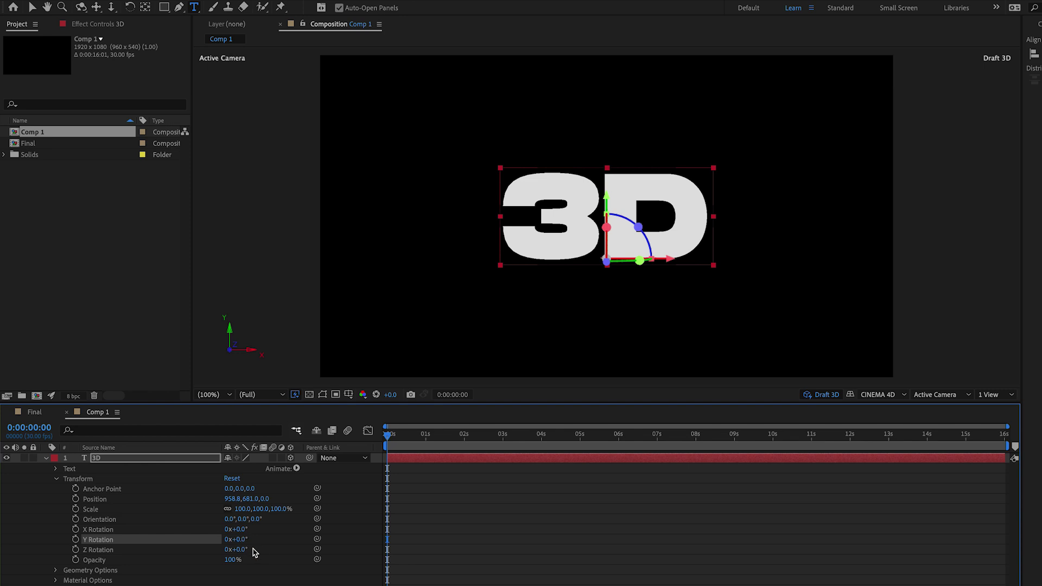
pyautogui.moveTo(270, 549); pyautogui.dragTo(447, 541)
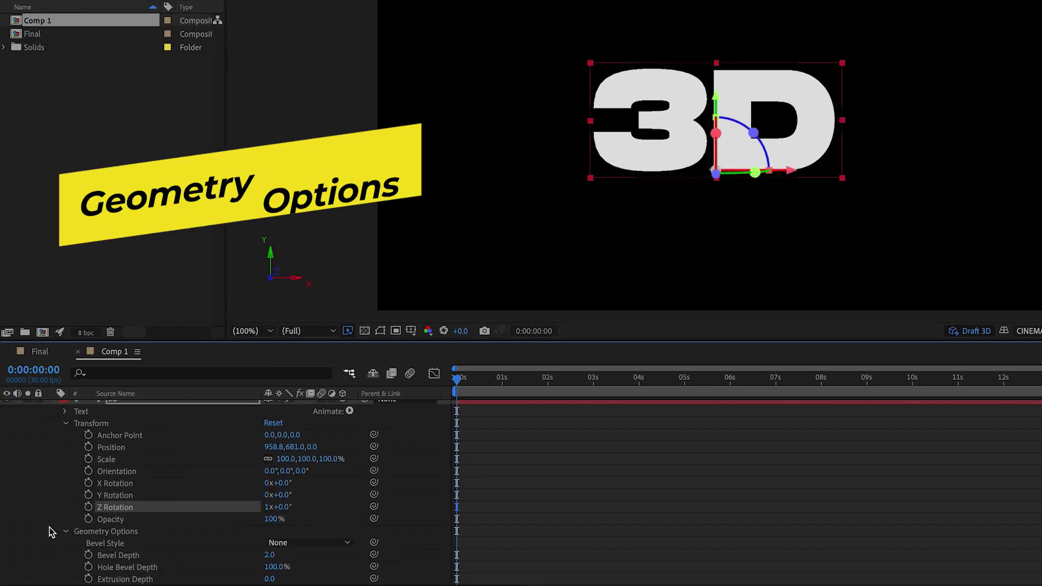
# Step: Set the text's Extrusion Depth to 81, test it with a Y rotation, then undo the rotation
pyautogui.scroll(-1, 49, 532)
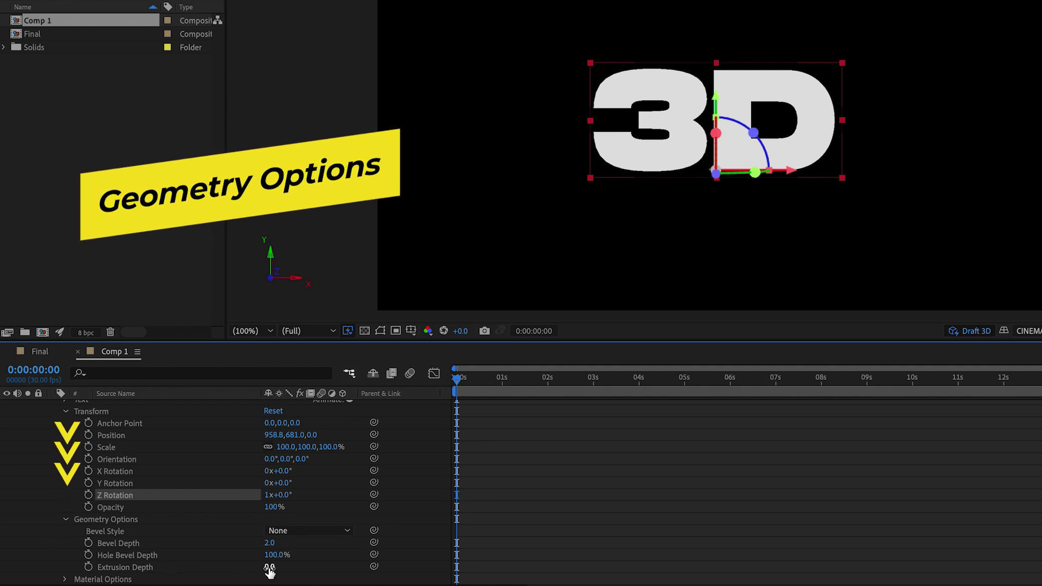
pyautogui.moveTo(270, 570); pyautogui.dragTo(330, 567)
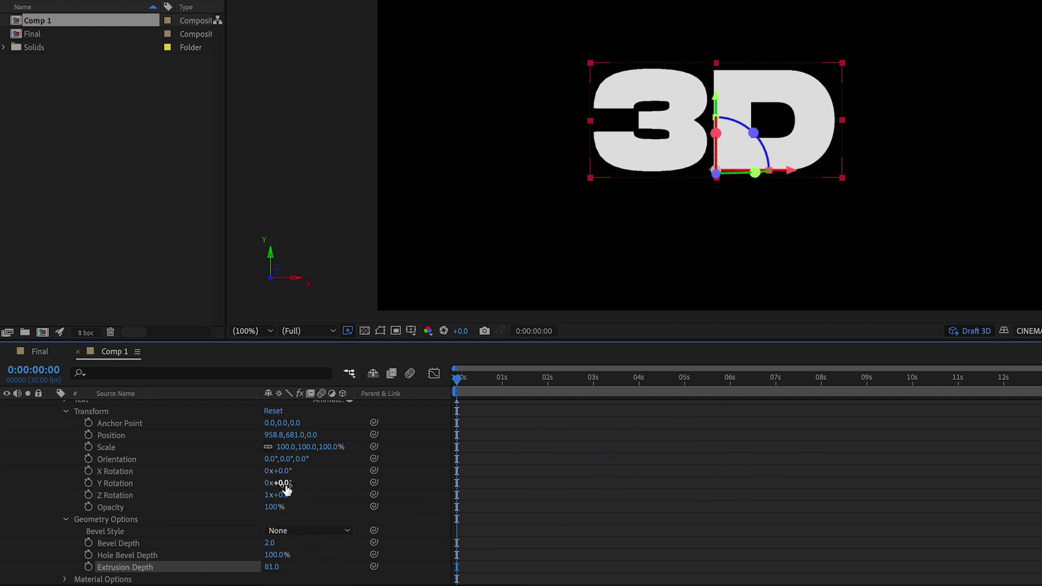
pyautogui.moveTo(284, 484); pyautogui.dragTo(313, 489)
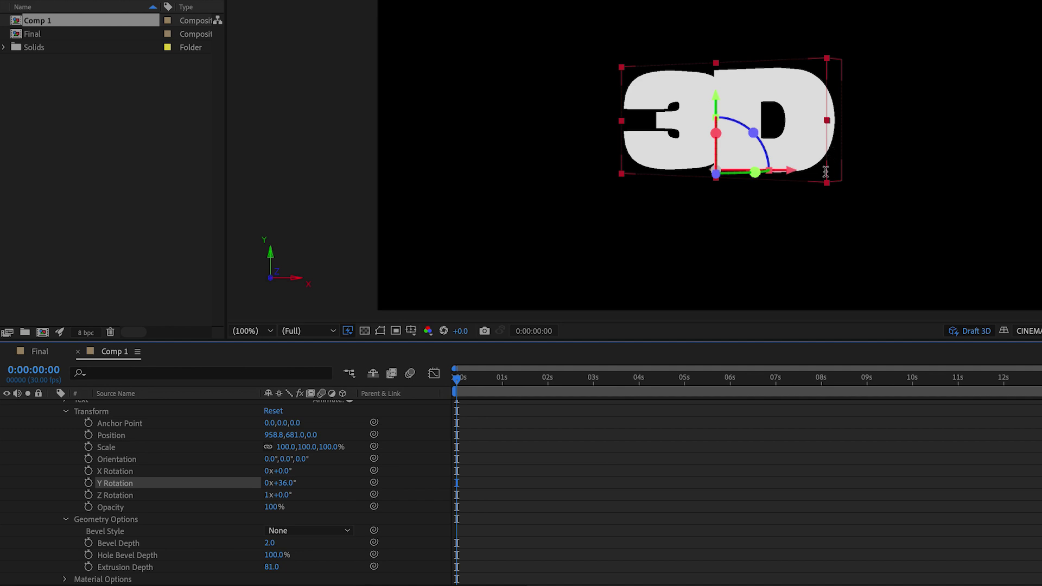
pyautogui.hotkey('ctrl', 'z')
# Step: Collapse the text layer and add a Two-Node 35mm camera, Camera 1, from the timeline
pyautogui.scroll(3, 69, 466)
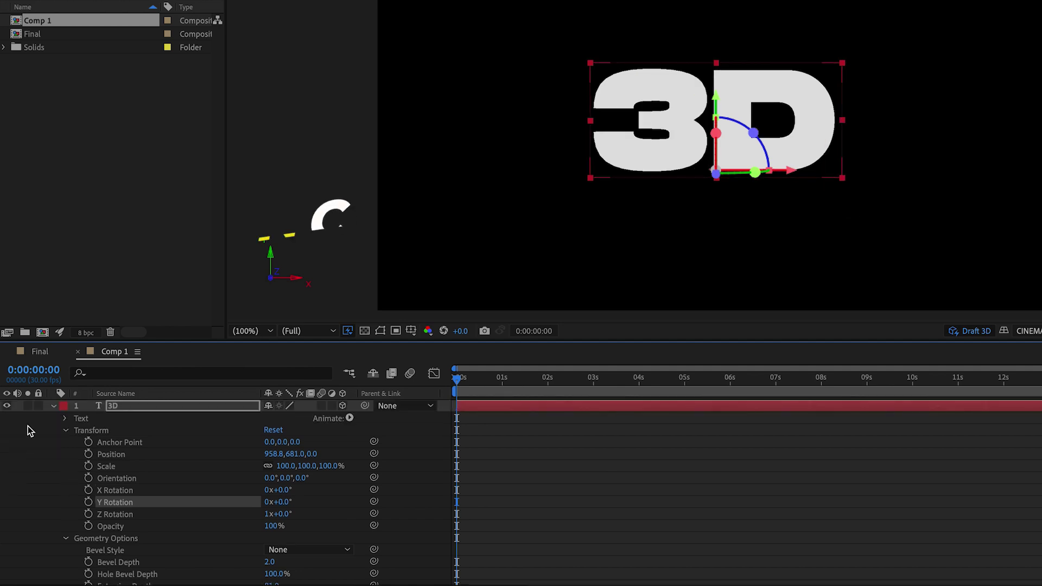
pyautogui.click(51, 406)
pyautogui.click(96, 438)
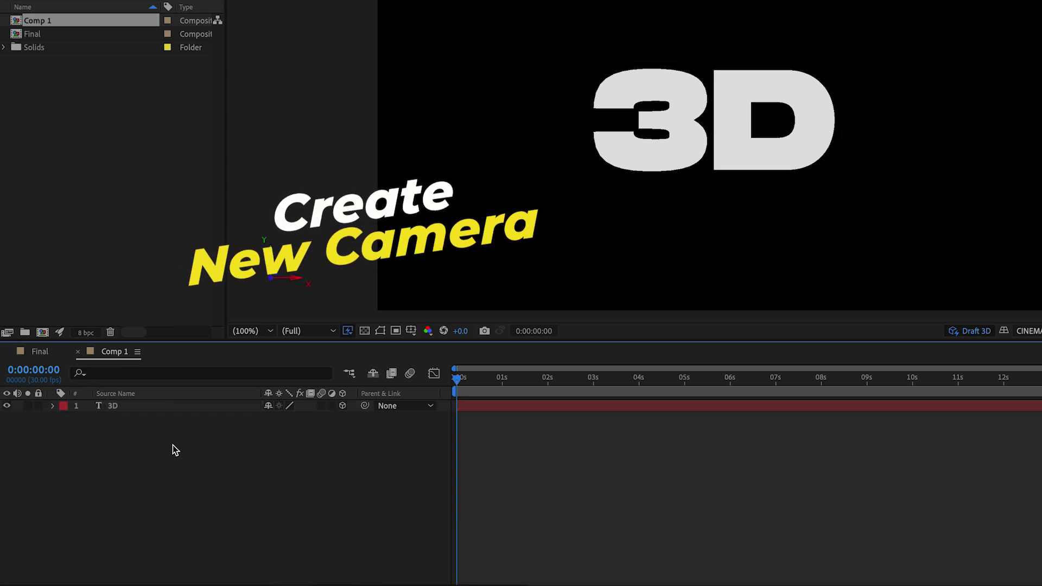
pyautogui.rightClick(184, 435)
pyautogui.moveTo(239, 445)
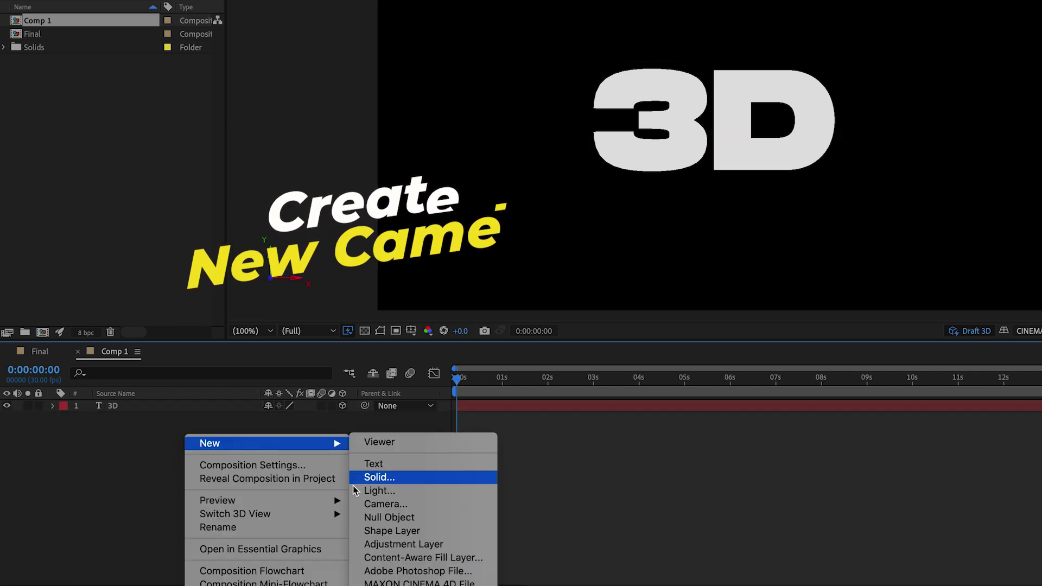
pyautogui.click(399, 504)
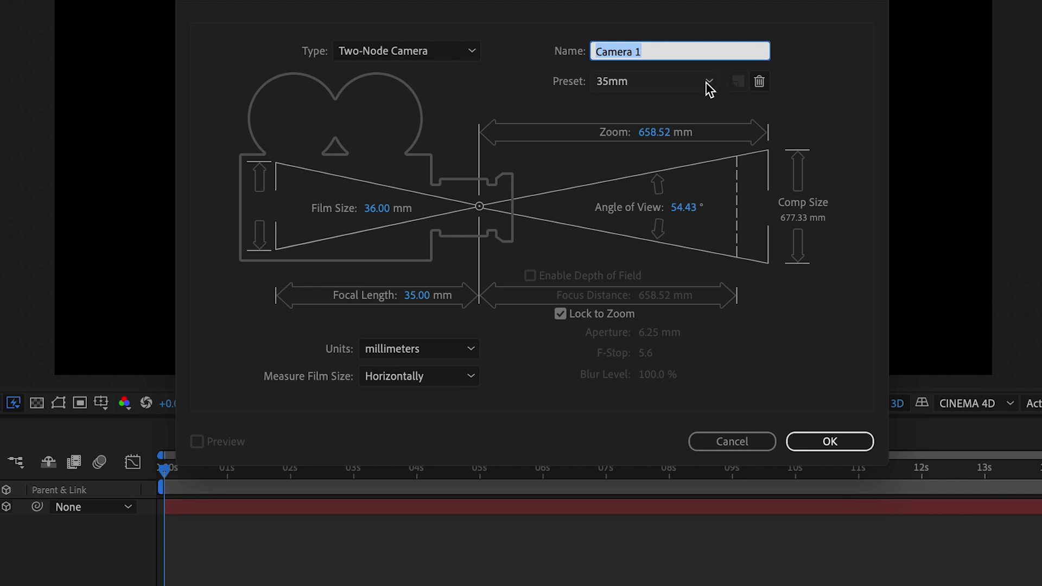
pyautogui.click(827, 442)
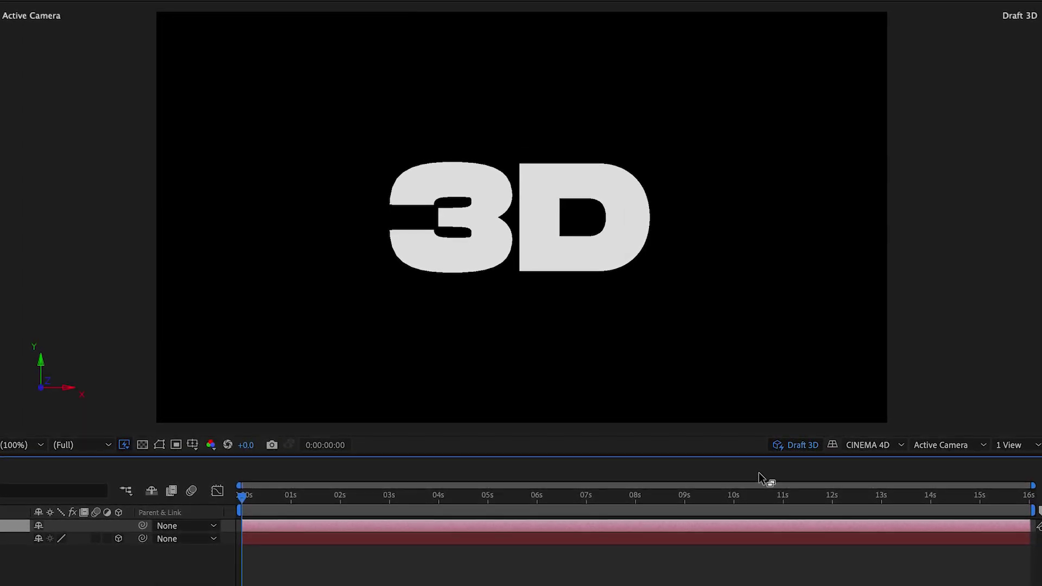
# Step: Orbit and pan the camera with the C camera tools to view the text at an angle
pyautogui.press('c')
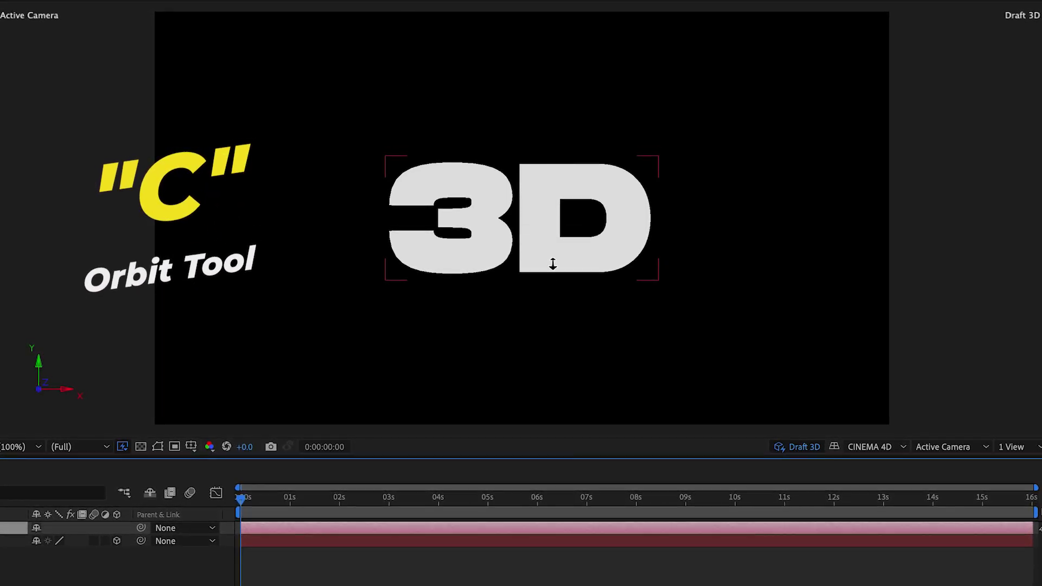
pyautogui.moveTo(556, 262); pyautogui.dragTo(585, 354)
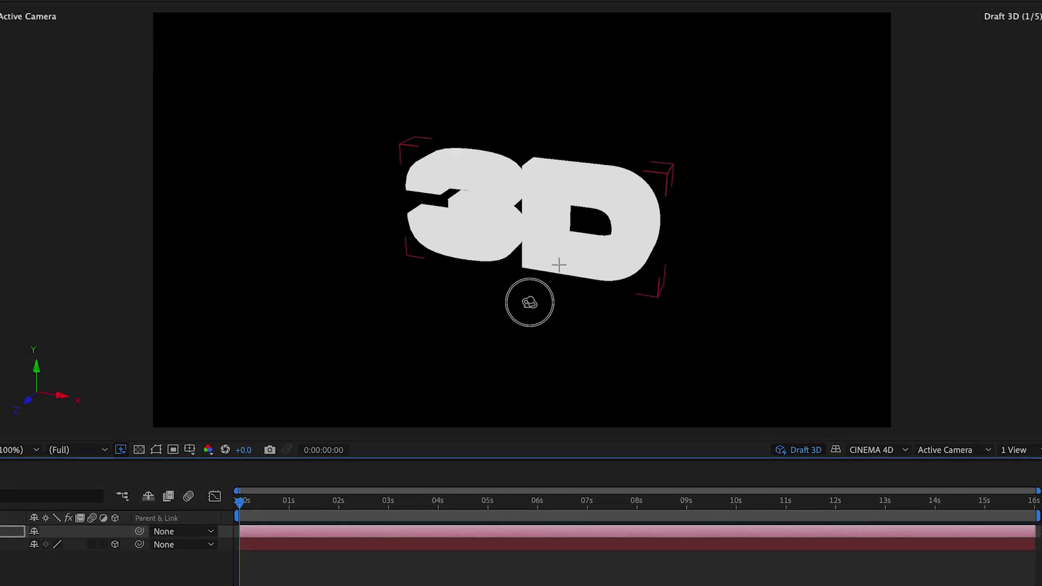
pyautogui.moveTo(530, 303); pyautogui.dragTo(611, 198)
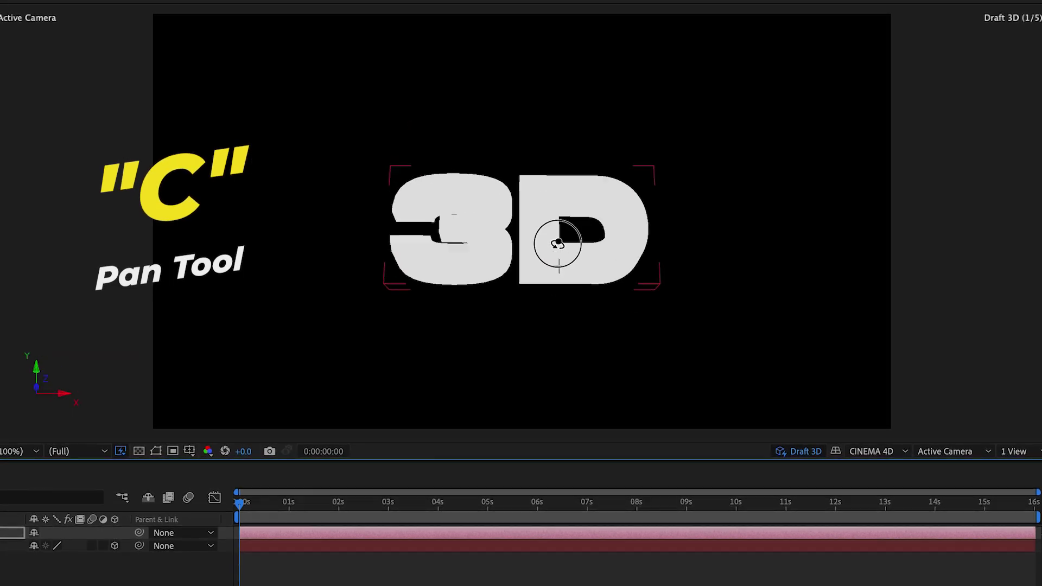
pyautogui.moveTo(560, 244); pyautogui.dragTo(565, 270)
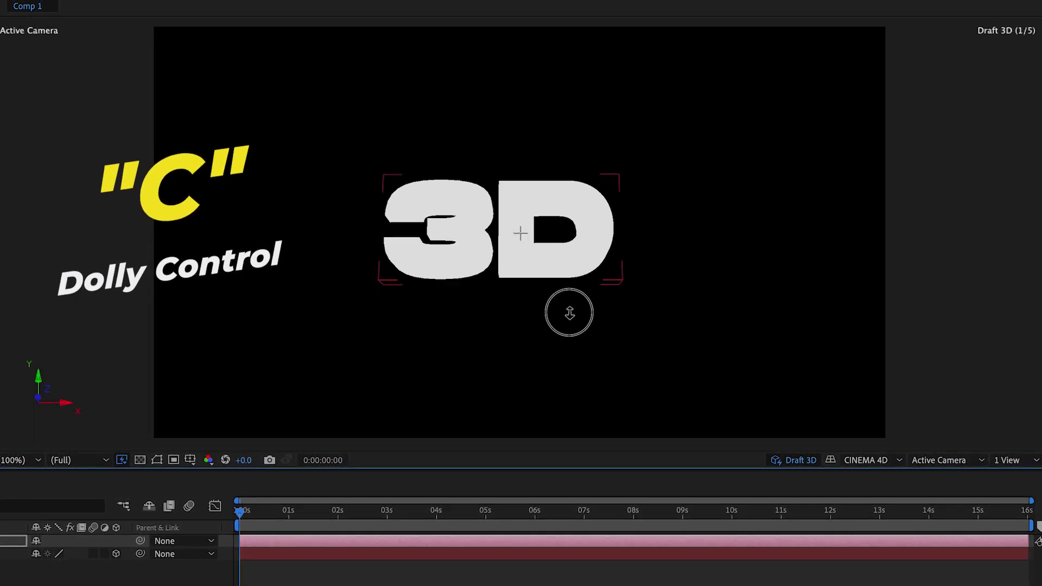
pyautogui.press('c')
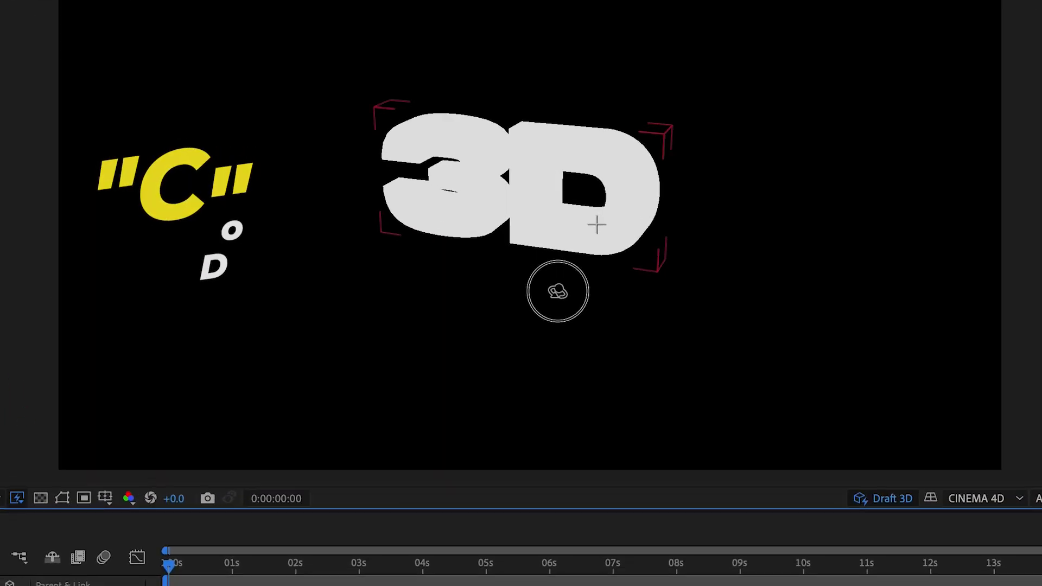
pyautogui.press('c')
pyautogui.press('c')
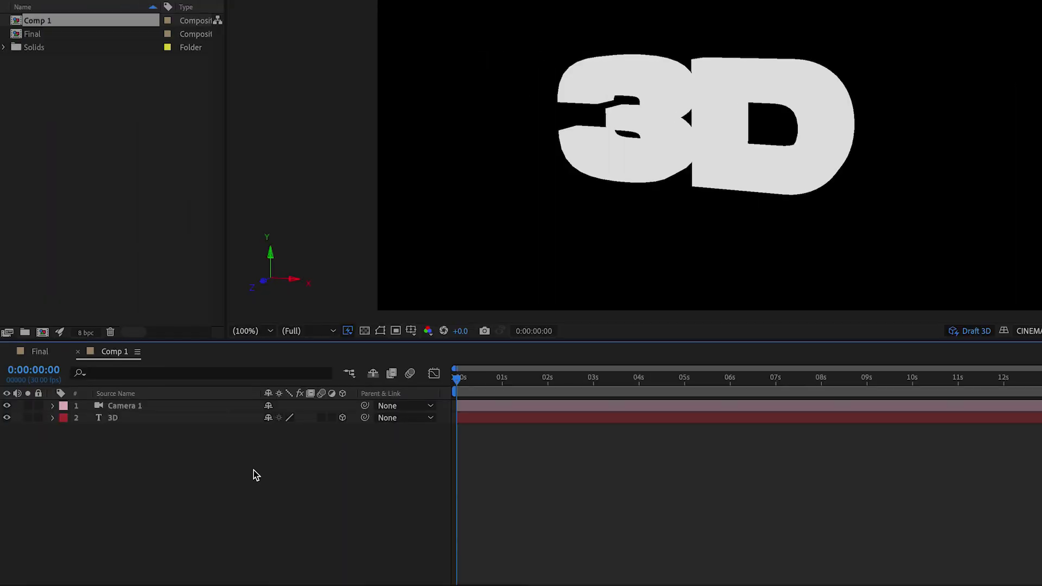
pyautogui.rightClick(253, 471)
# Step: Add a Spot light with a 90° cone angle, no falloff, and shadow casting enabled
pyautogui.moveTo(312, 444)
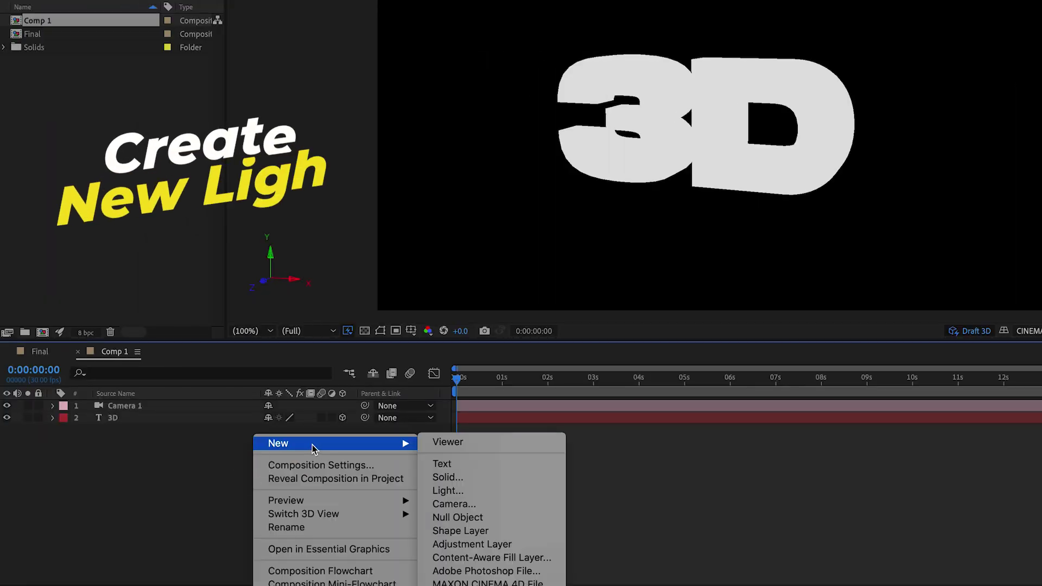
pyautogui.click(465, 491)
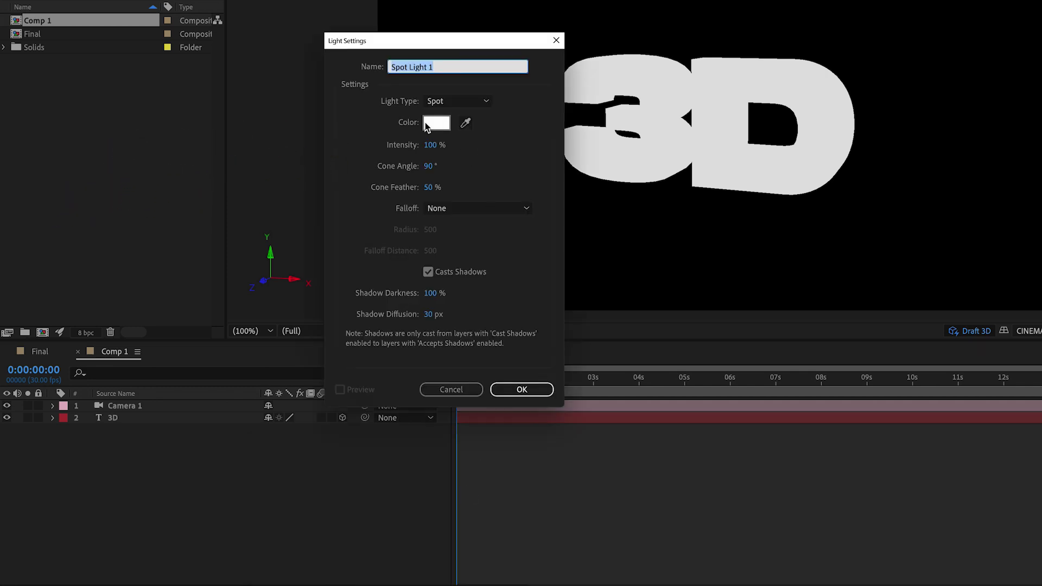
pyautogui.click(458, 101)
pyautogui.click(456, 133)
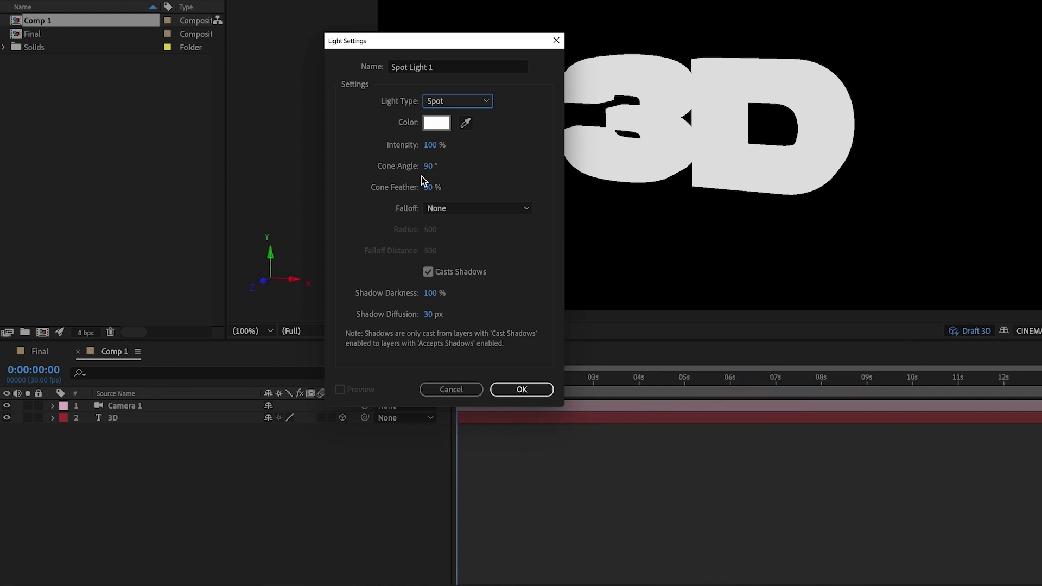
pyautogui.click(444, 208)
pyautogui.click(516, 194)
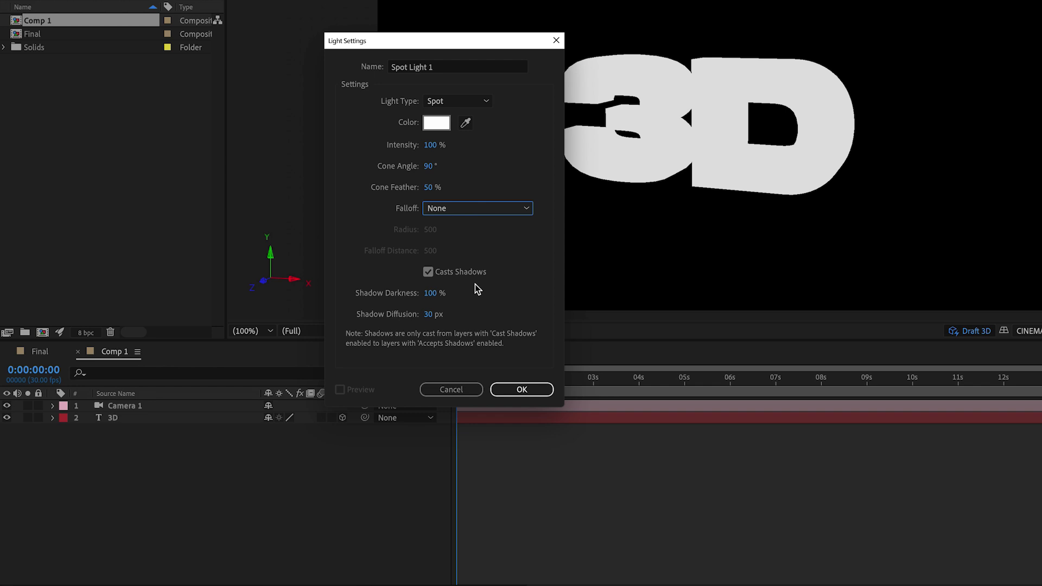
pyautogui.click(428, 272)
pyautogui.click(428, 272)
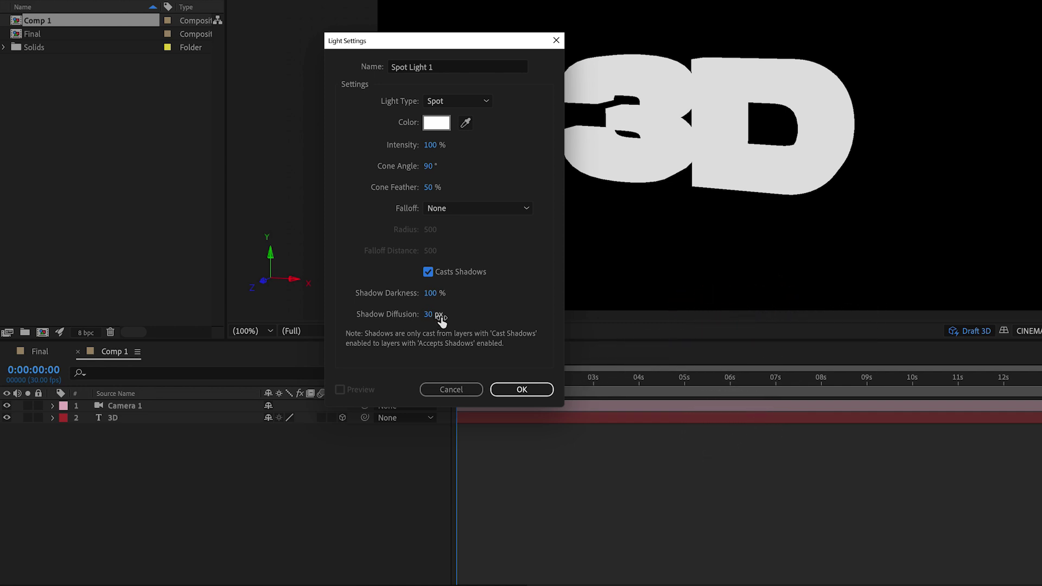
pyautogui.click(522, 389)
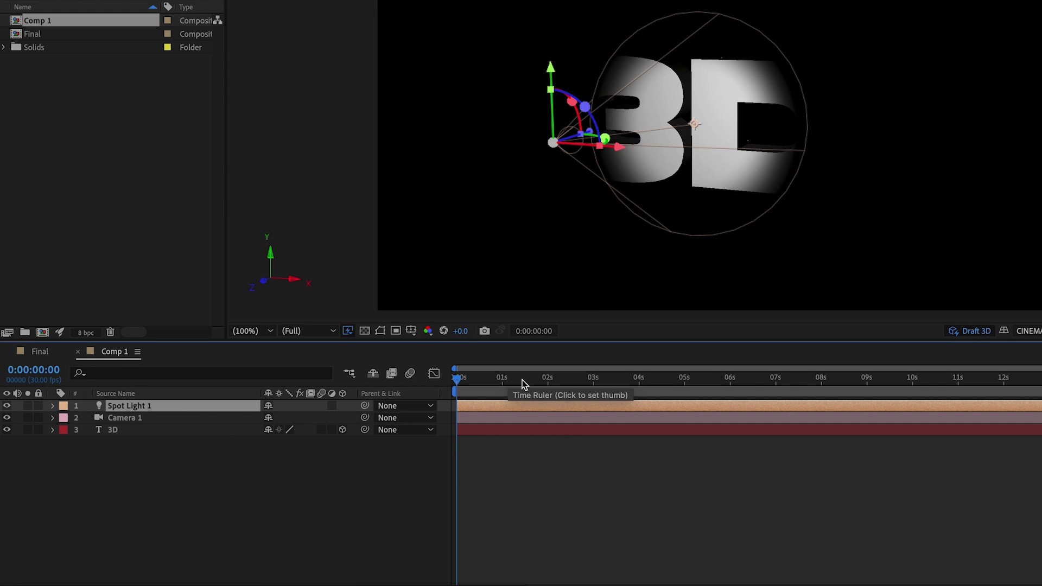
# Step: Shift Spot Light 1's point of interest left and tilt its X rotation to -3°
pyautogui.click(553, 142)
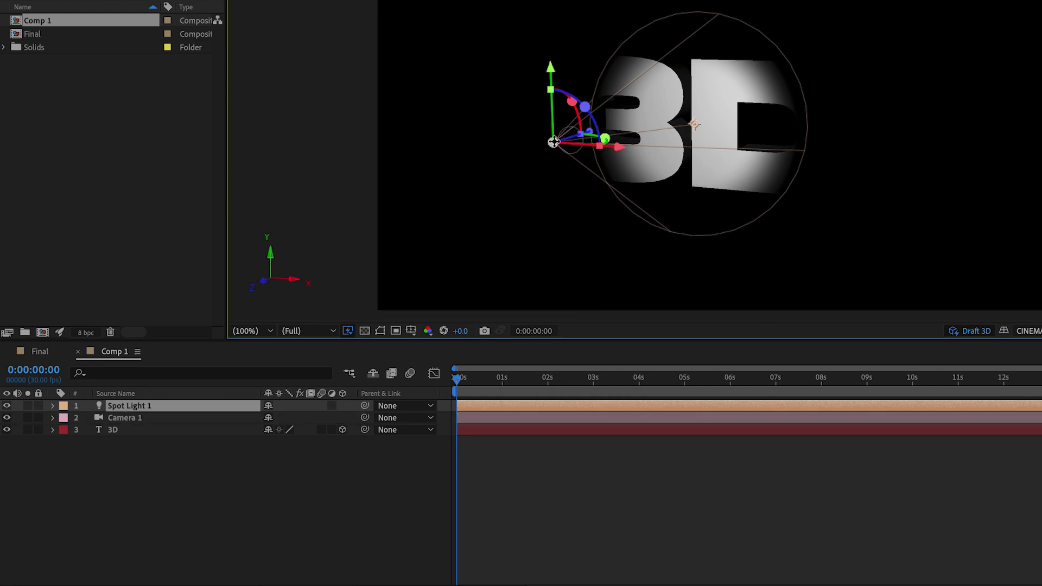
pyautogui.click(53, 406)
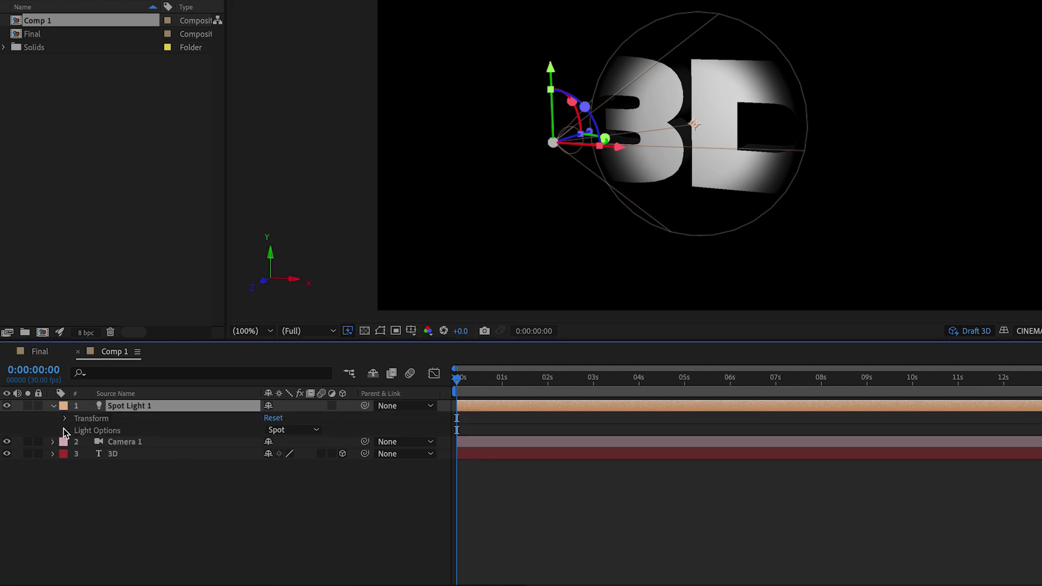
pyautogui.click(66, 419)
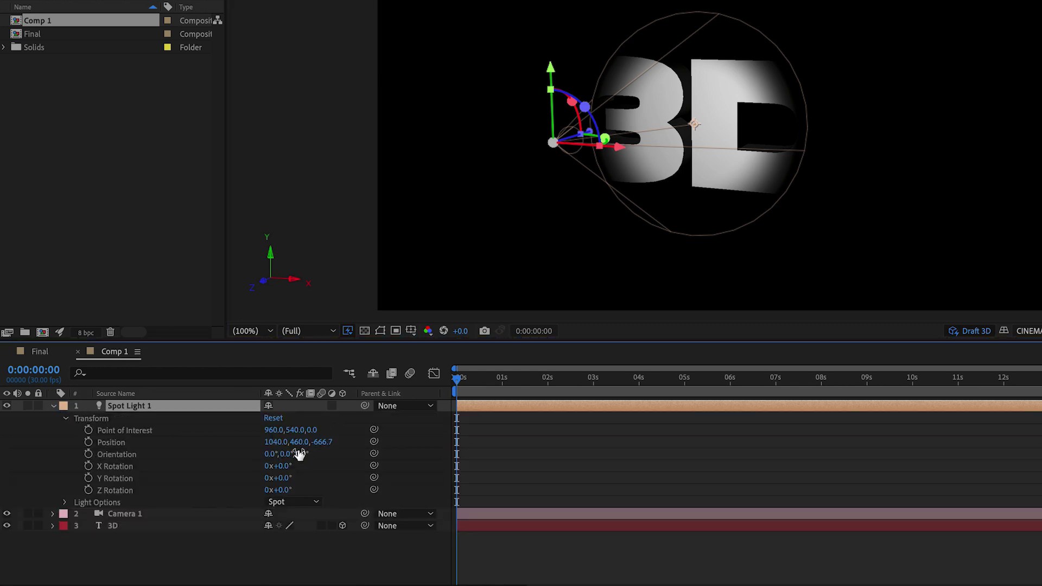
pyautogui.moveTo(274, 432); pyautogui.dragTo(30, 443)
pyautogui.moveTo(288, 468)
pyautogui.mouseDown()
pyautogui.moveTo(307, 465)
pyautogui.moveTo(288, 465)
pyautogui.moveTo(304, 478)
pyautogui.moveTo(293, 477)
pyautogui.mouseUp()
# Step: In a multi-view layout, move the spot light to -247,-605 and aim it at 640.9,420.3
pyautogui.click(1041, 333)
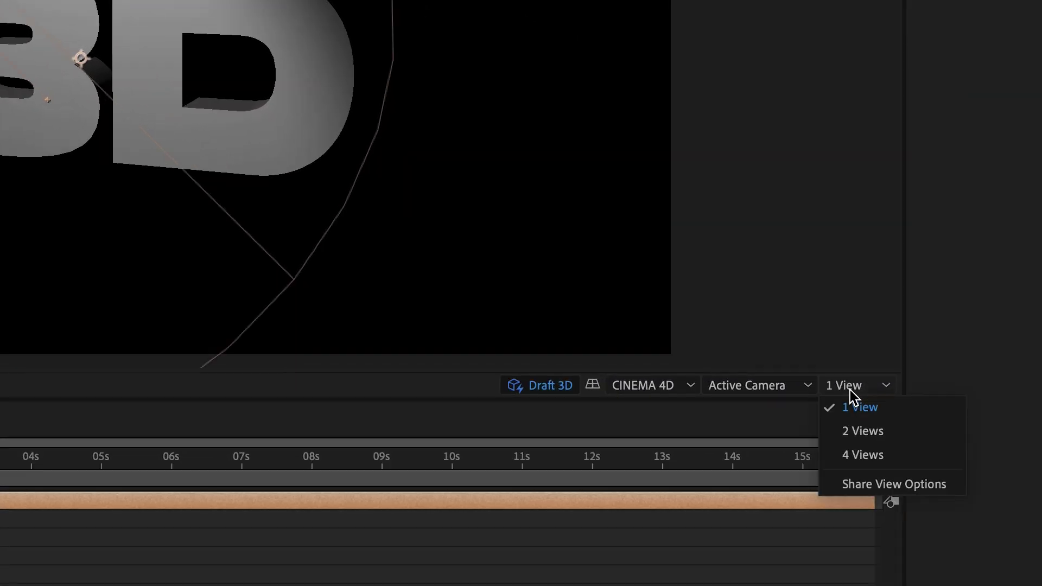
pyautogui.click(866, 428)
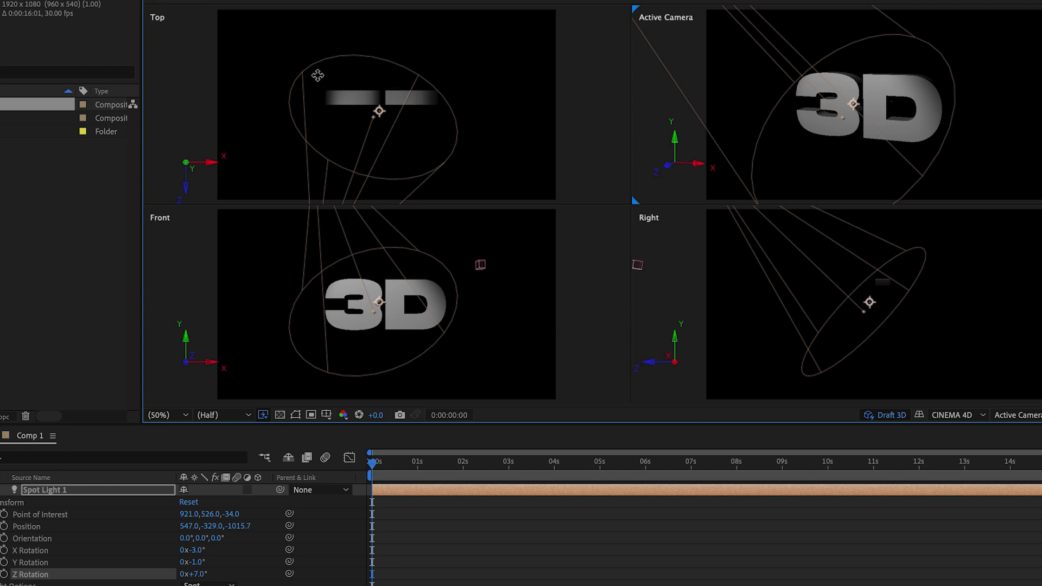
pyautogui.moveTo(191, 531); pyautogui.dragTo(773, 210)
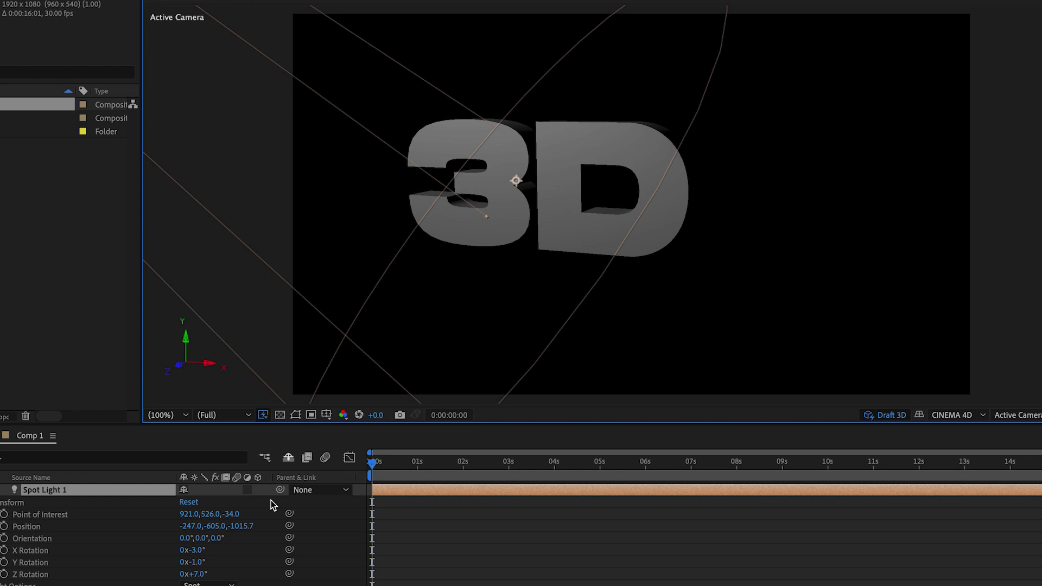
pyautogui.click(84, 495)
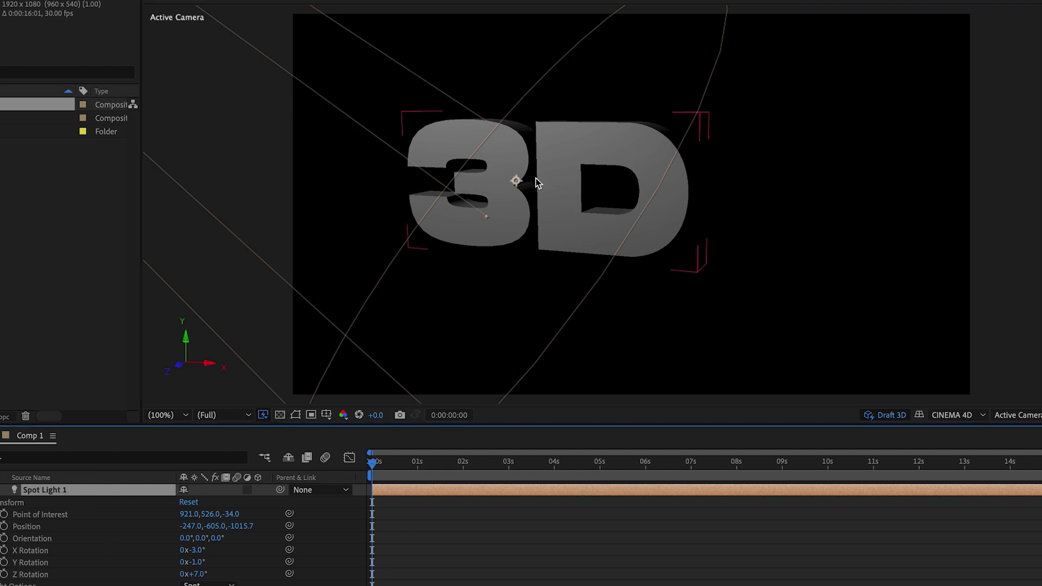
pyautogui.moveTo(516, 181); pyautogui.dragTo(382, 131)
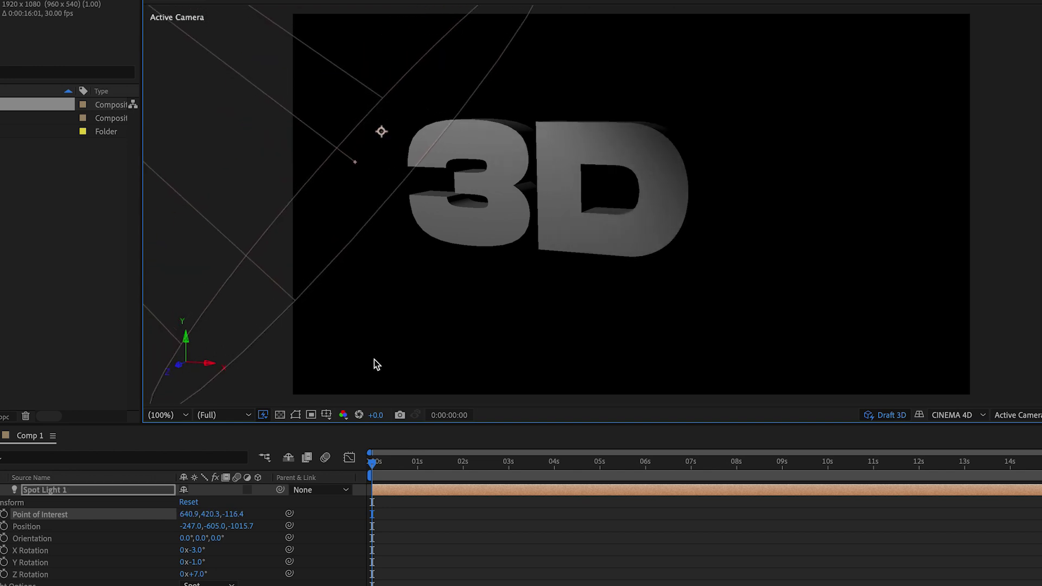
pyautogui.click(585, 235)
# Step: Shift the 3D text to the right, then tint Spot Light 1 cyan (35D4FF)
pyautogui.moveTo(585, 234); pyautogui.dragTo(701, 244)
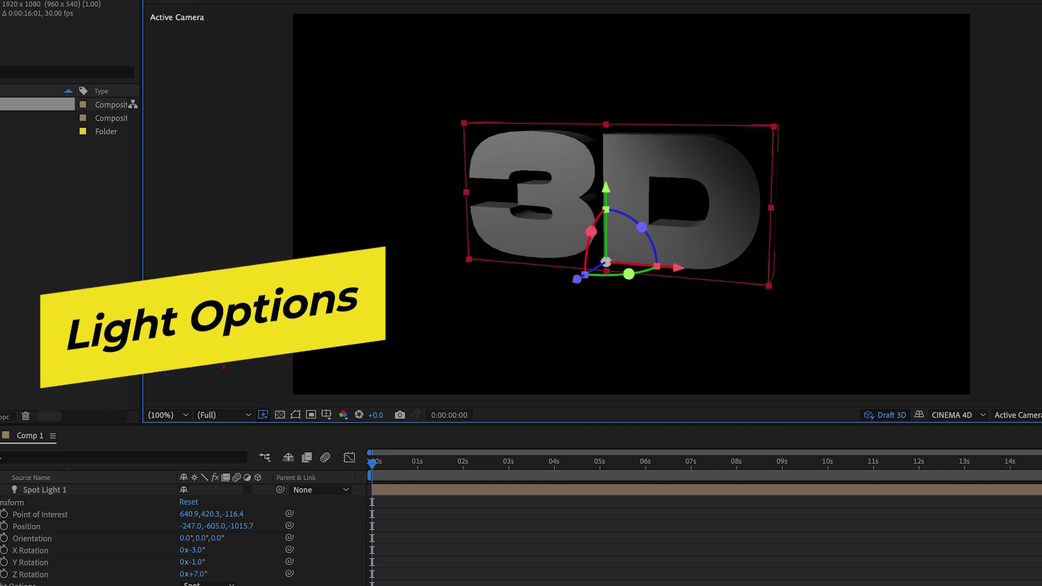
pyautogui.click(209, 583)
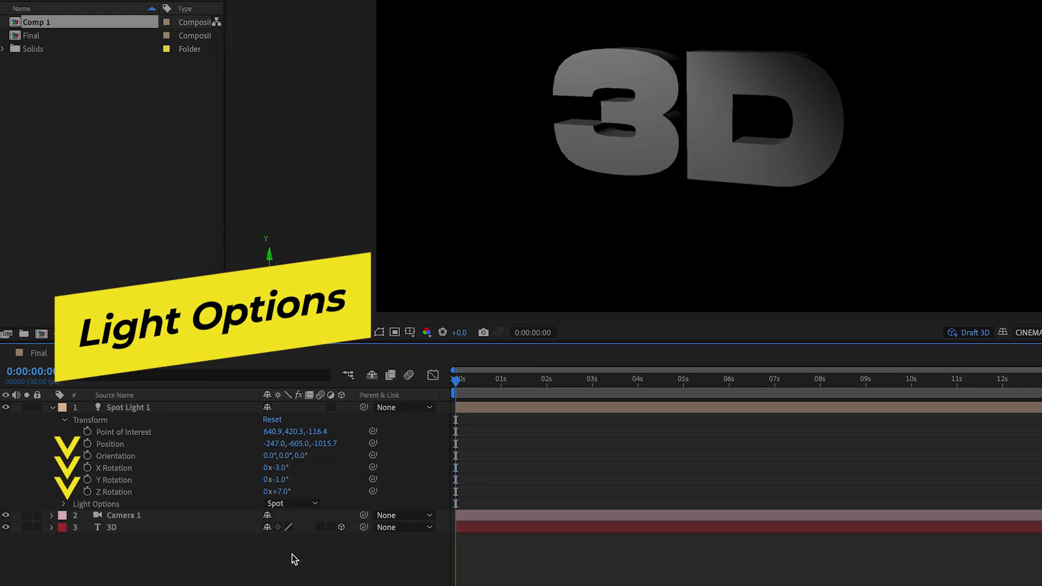
pyautogui.click(64, 504)
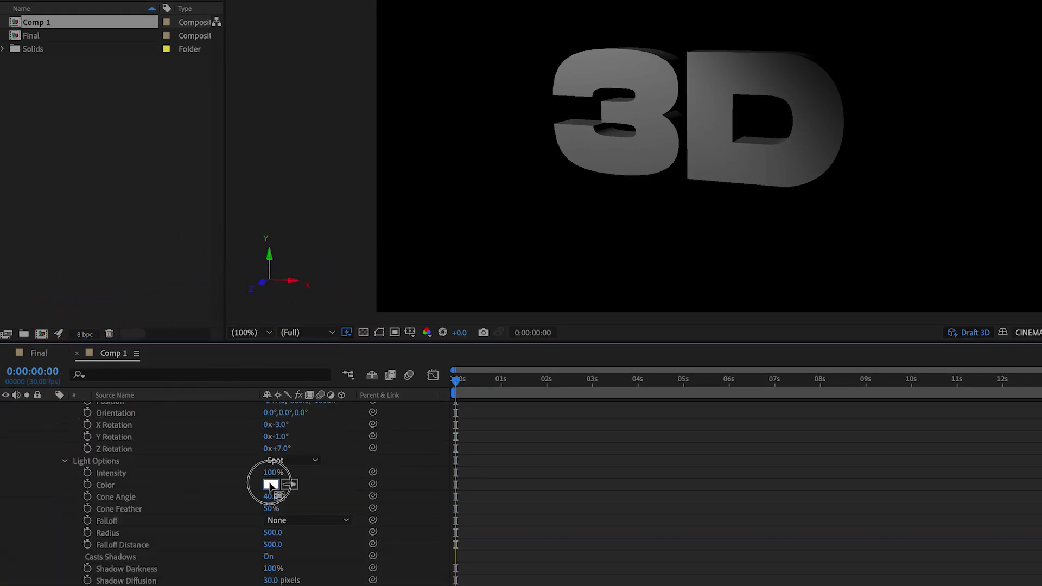
pyautogui.click(271, 485)
pyautogui.moveTo(159, 127); pyautogui.dragTo(169, 120)
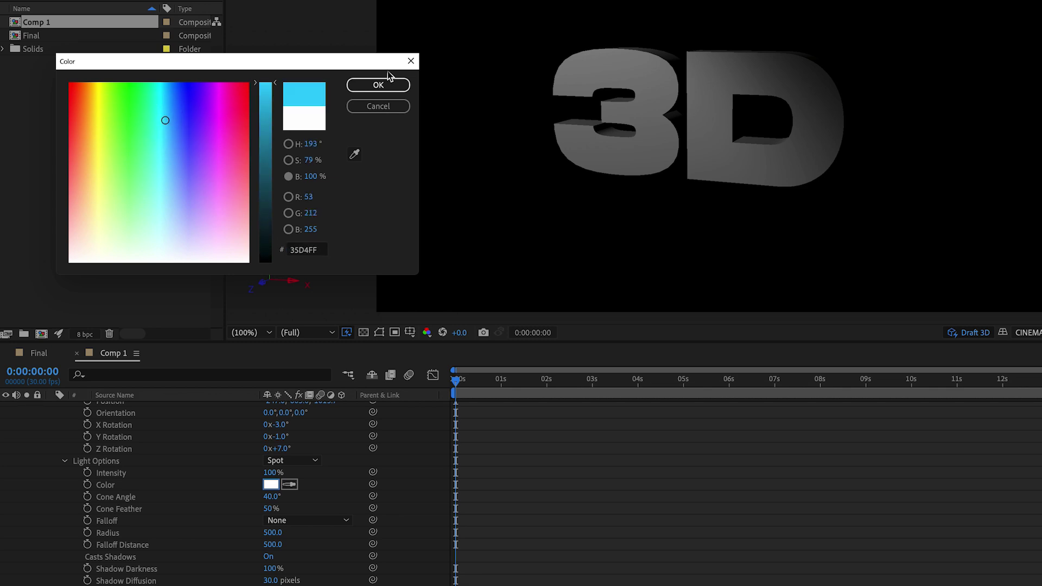
pyautogui.click(379, 85)
# Step: Add Spot Light 2 colored purple (B539E5) and orbit the view around the text
pyautogui.press('u')
pyautogui.rightClick(154, 437)
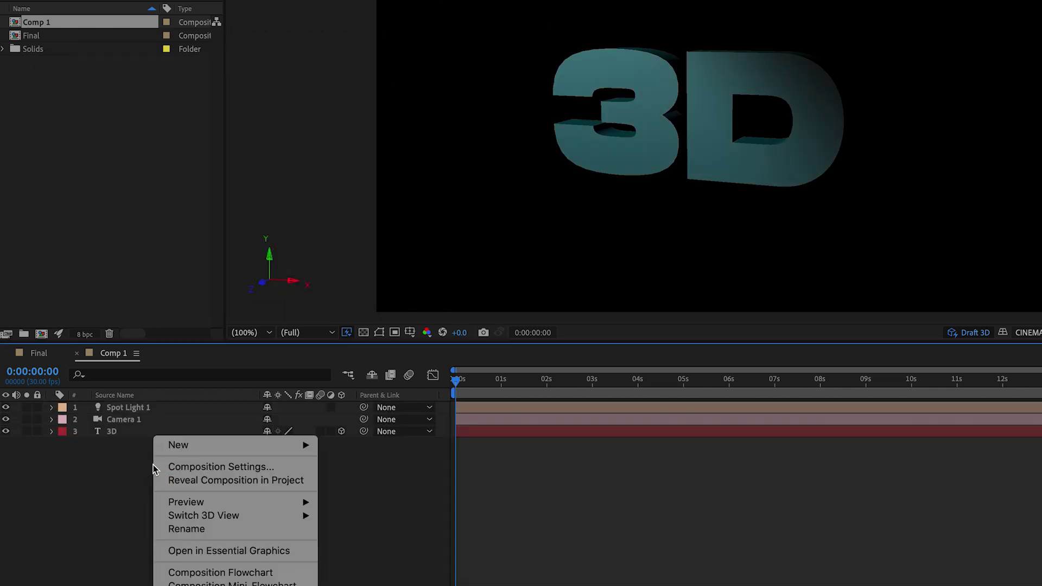
pyautogui.moveTo(258, 443)
pyautogui.click(353, 492)
pyautogui.click(436, 124)
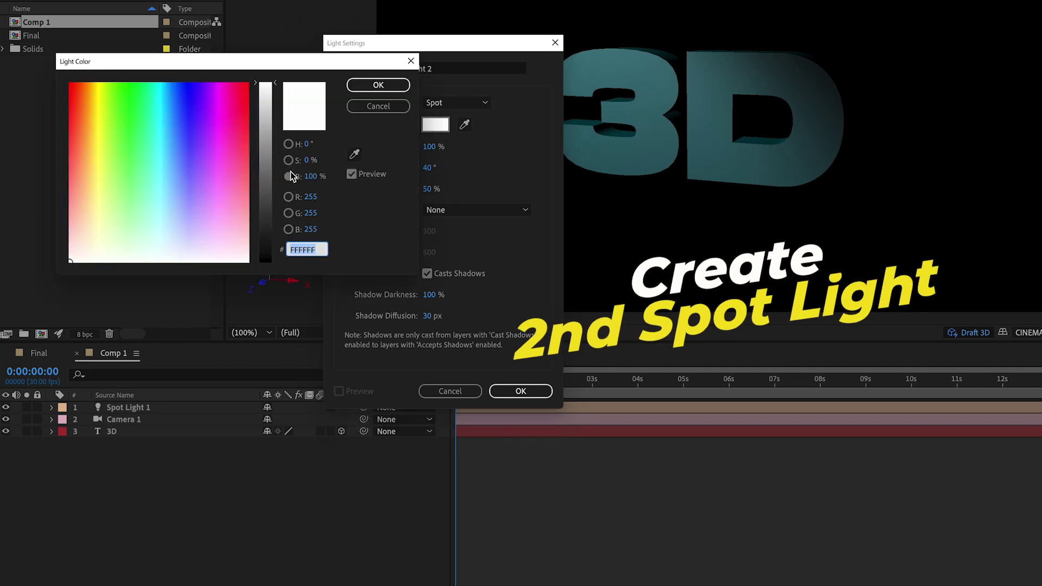
pyautogui.click(216, 127)
pyautogui.moveTo(256, 120); pyautogui.dragTo(205, 121)
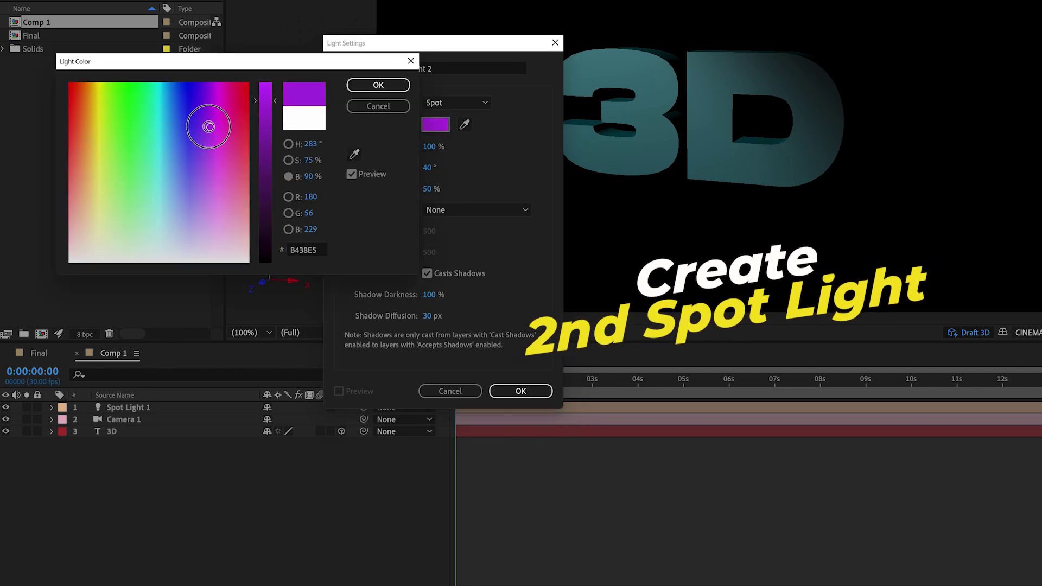
pyautogui.click(378, 85)
pyautogui.click(519, 392)
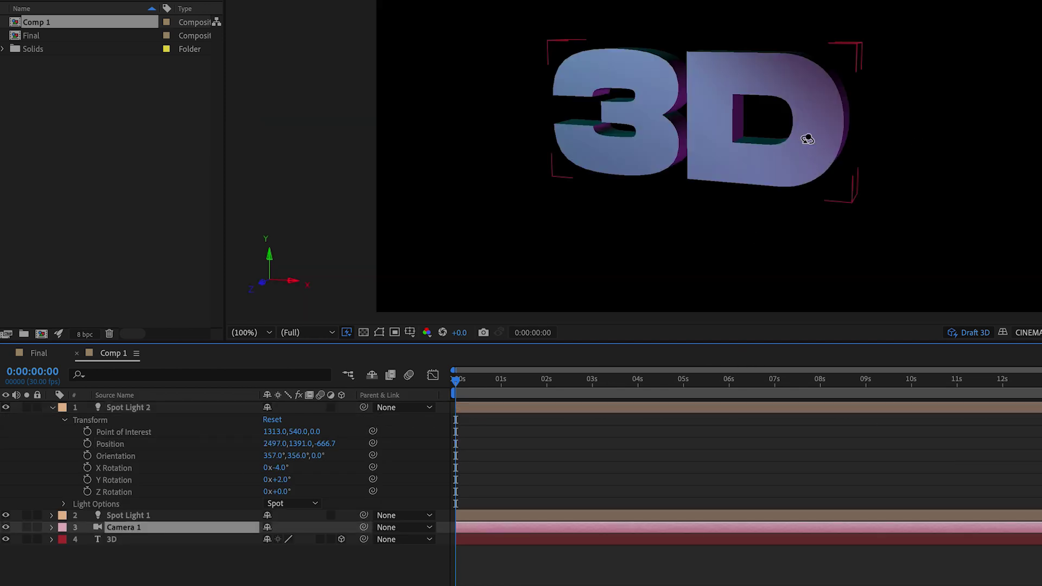
pyautogui.moveTo(808, 139)
pyautogui.mouseDown()
pyautogui.moveTo(775, 151)
pyautogui.moveTo(784, 121)
pyautogui.moveTo(768, 149)
pyautogui.moveTo(772, 139)
pyautogui.moveTo(778, 158)
pyautogui.moveTo(790, 139)
pyautogui.mouseUp()
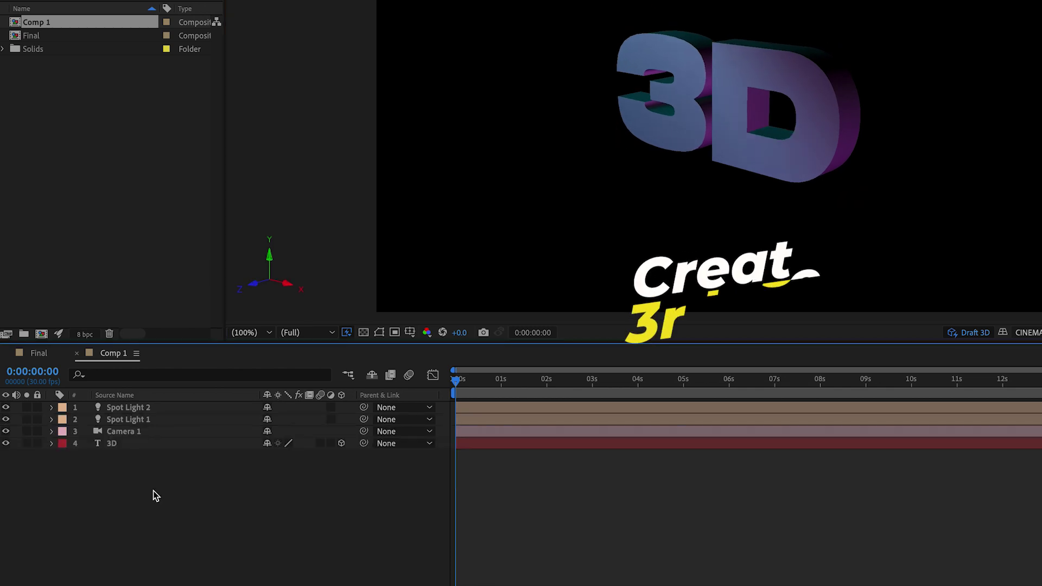
# Step: Add a new Spot Light 3 with a gold color
pyautogui.rightClick(155, 477)
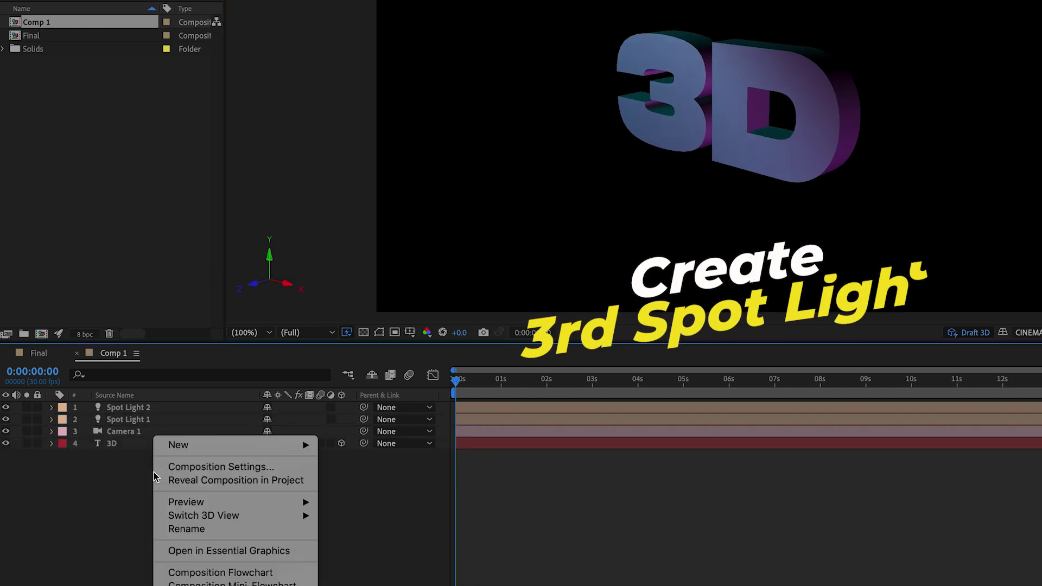
pyautogui.moveTo(179, 444)
pyautogui.click(347, 491)
pyautogui.click(436, 124)
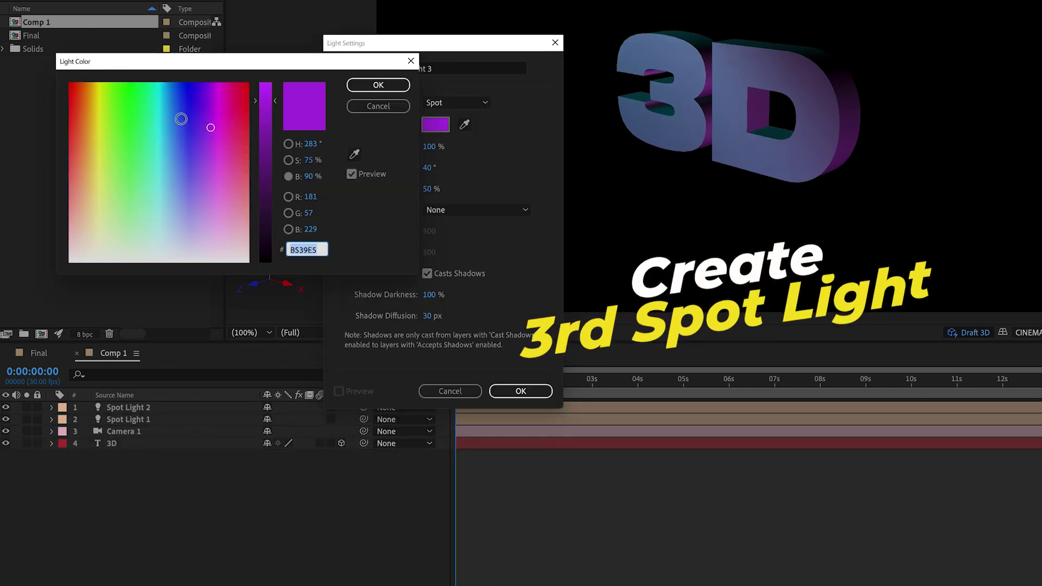
pyautogui.click(92, 98)
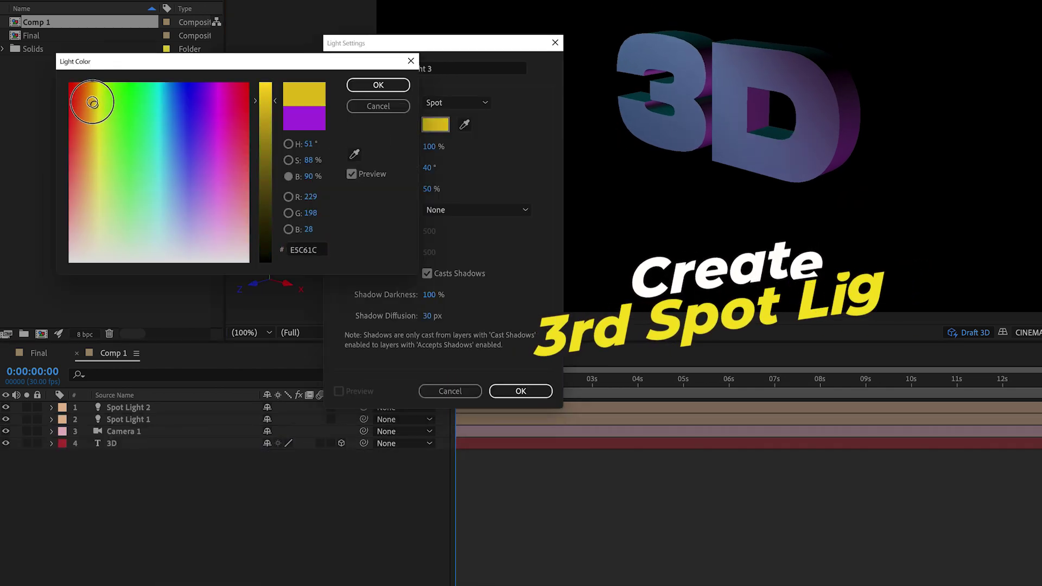
pyautogui.click(378, 85)
pyautogui.click(521, 391)
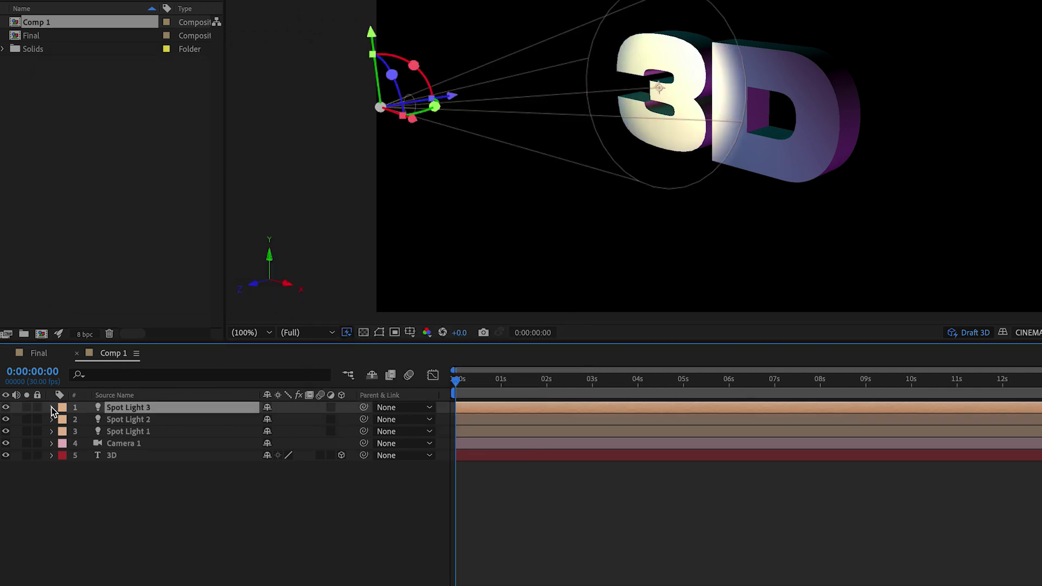
# Step: Move Spot Light 3 to position 4826,-1956,5652.3 across the text, then reframe the view
pyautogui.click(51, 408)
pyautogui.click(64, 420)
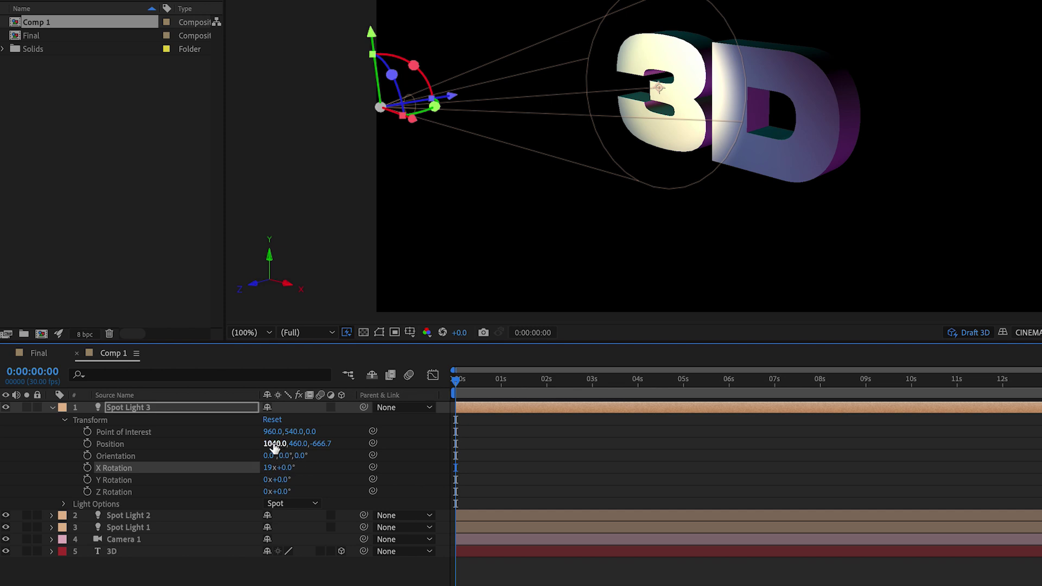
pyautogui.moveTo(274, 445); pyautogui.dragTo(970, 251)
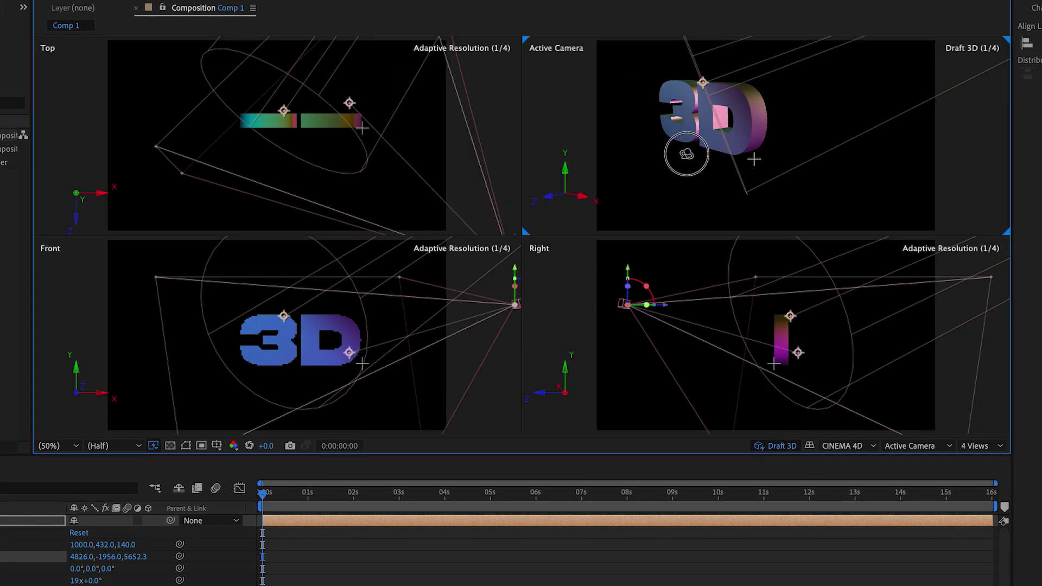
pyautogui.moveTo(687, 154); pyautogui.dragTo(702, 158)
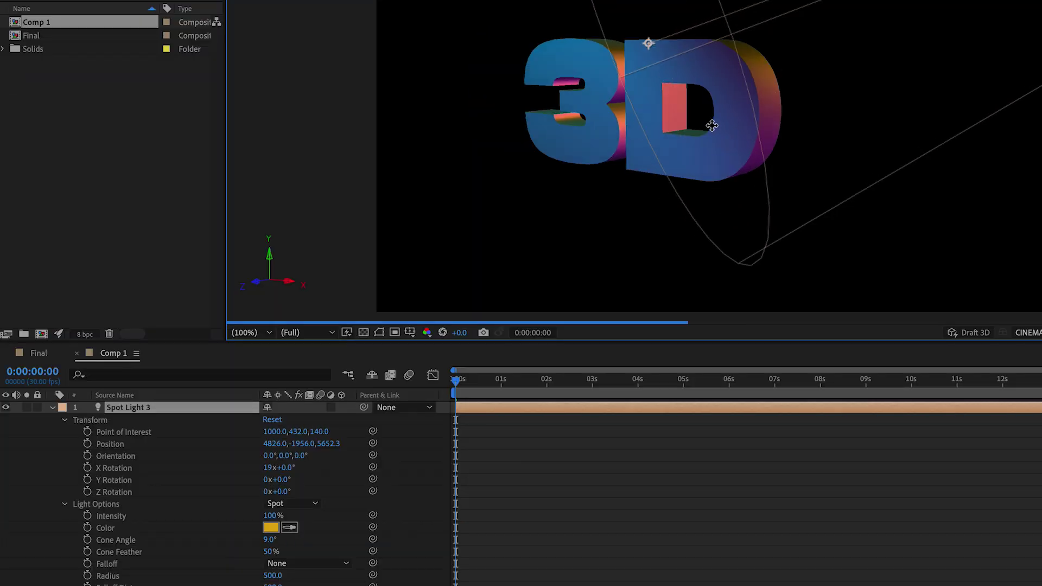
pyautogui.moveTo(712, 126)
pyautogui.mouseDown()
pyautogui.moveTo(724, 119)
pyautogui.moveTo(728, 135)
pyautogui.mouseUp()
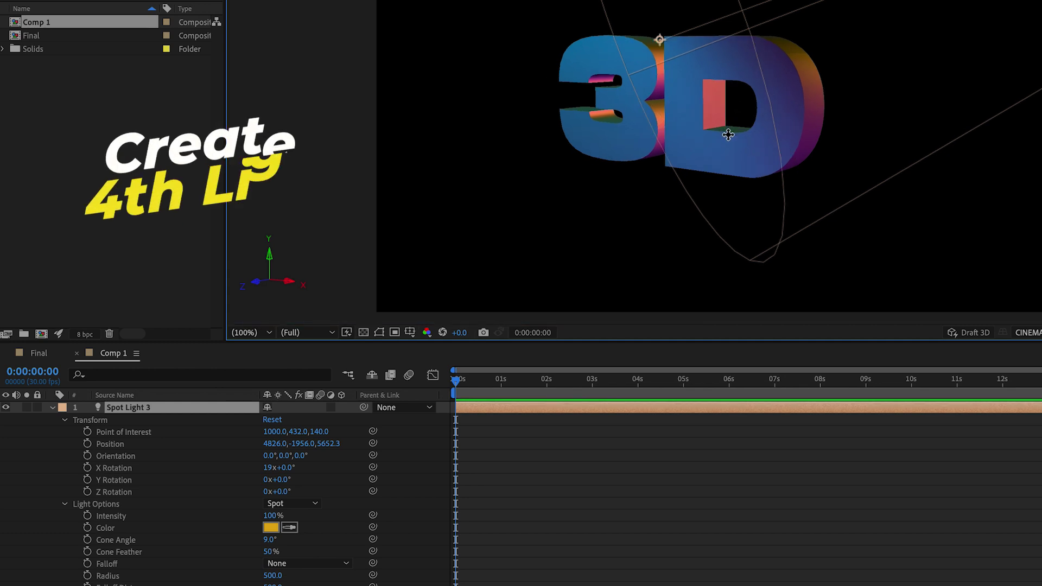
pyautogui.hotkey('ctrl', 'shift', 'a')
pyautogui.click(52, 407)
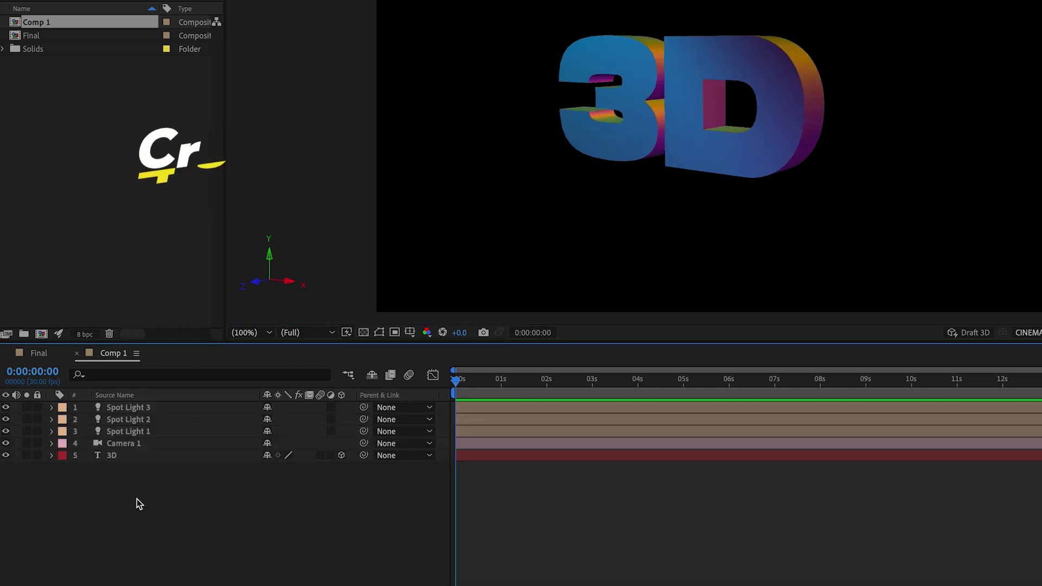
# Step: Create a new light with Light Type set to Ambient
pyautogui.rightClick(180, 505)
pyautogui.moveTo(217, 444)
pyautogui.click(401, 491)
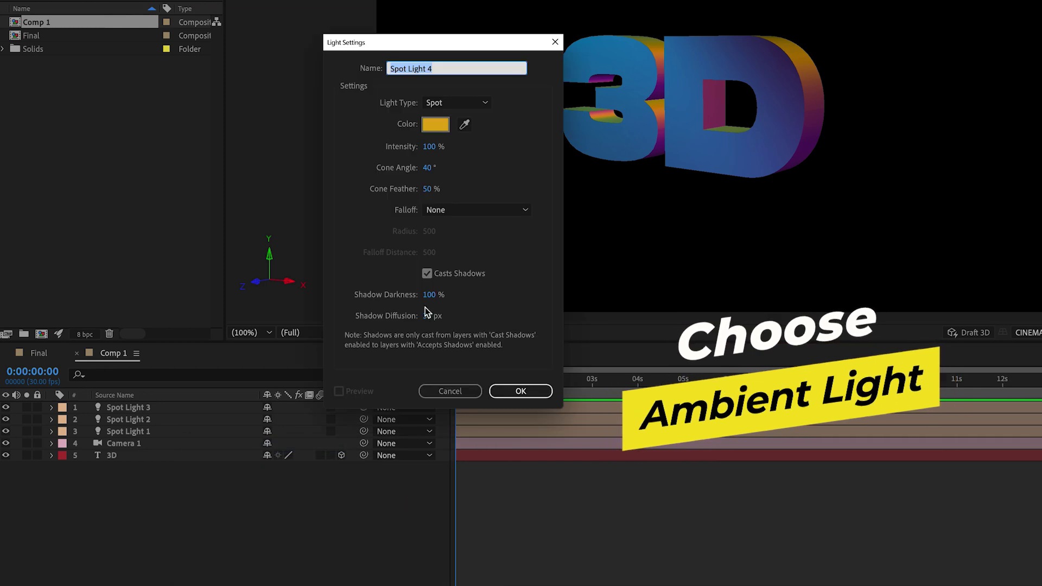
pyautogui.click(442, 103)
pyautogui.click(466, 163)
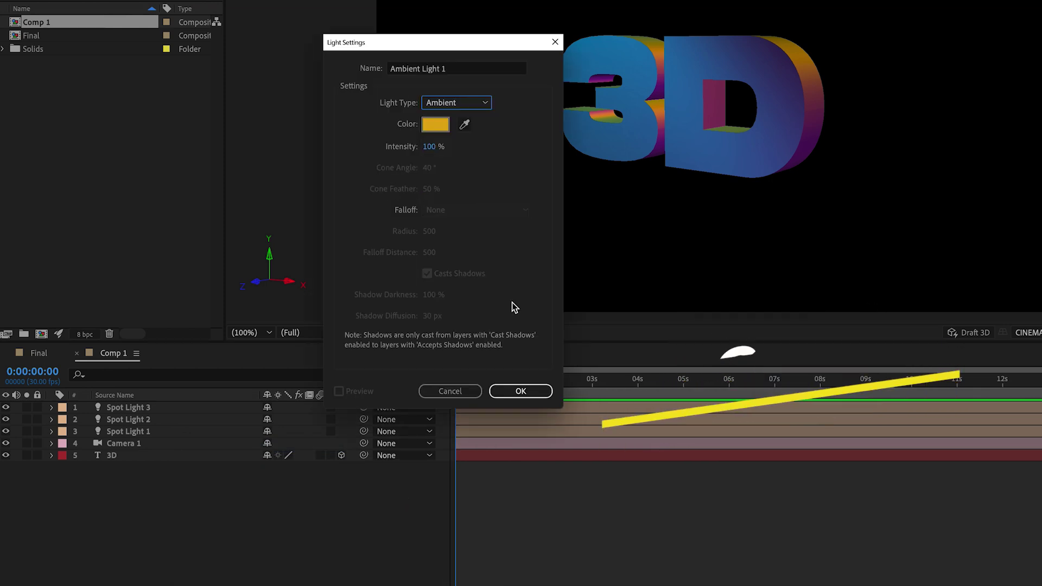
pyautogui.click(519, 392)
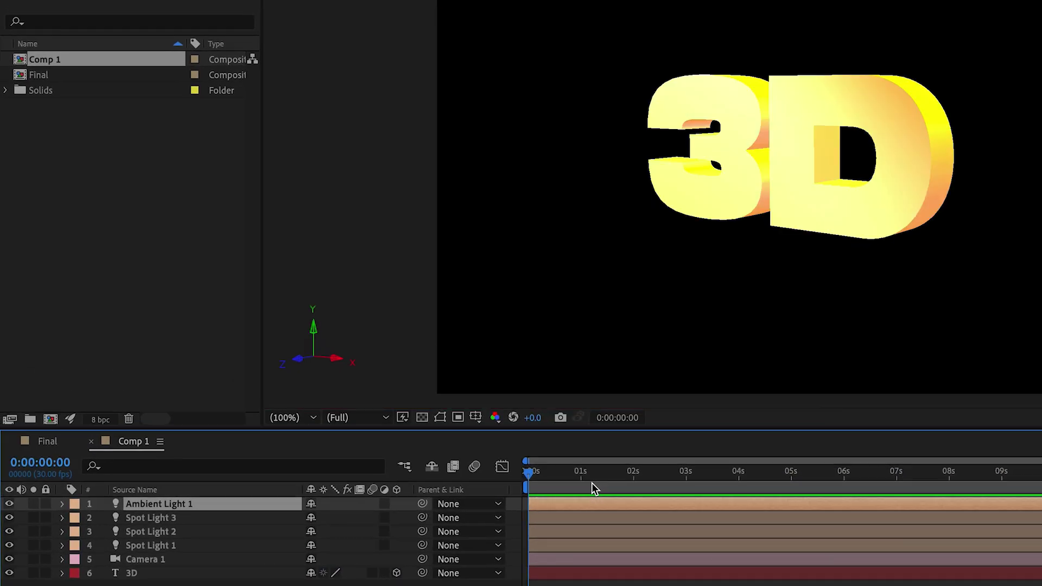
# Step: Set Ambient Light 1's intensity to 10% and toggle it off and on to compare
pyautogui.click(61, 505)
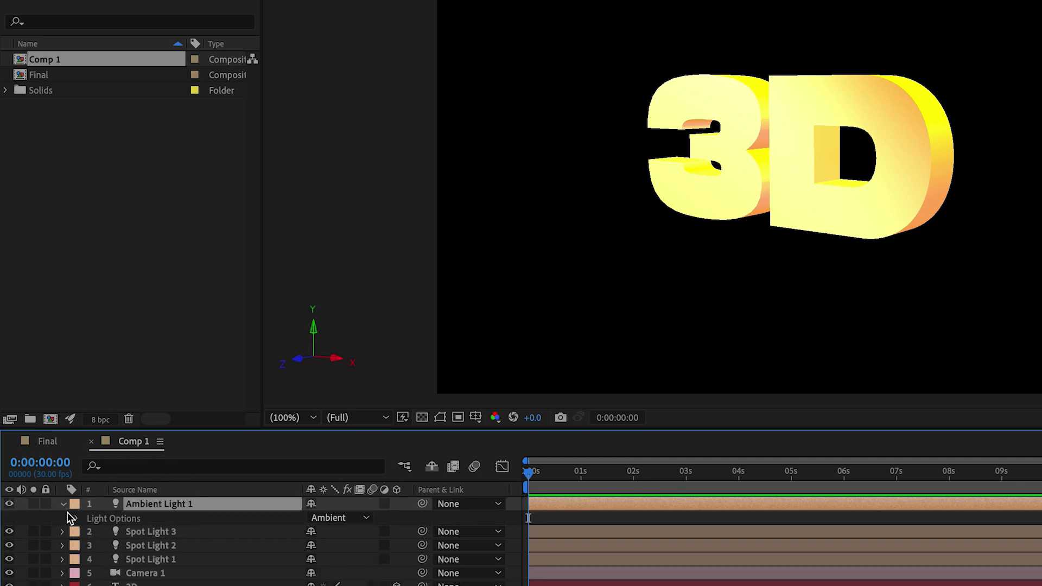
pyautogui.click(77, 519)
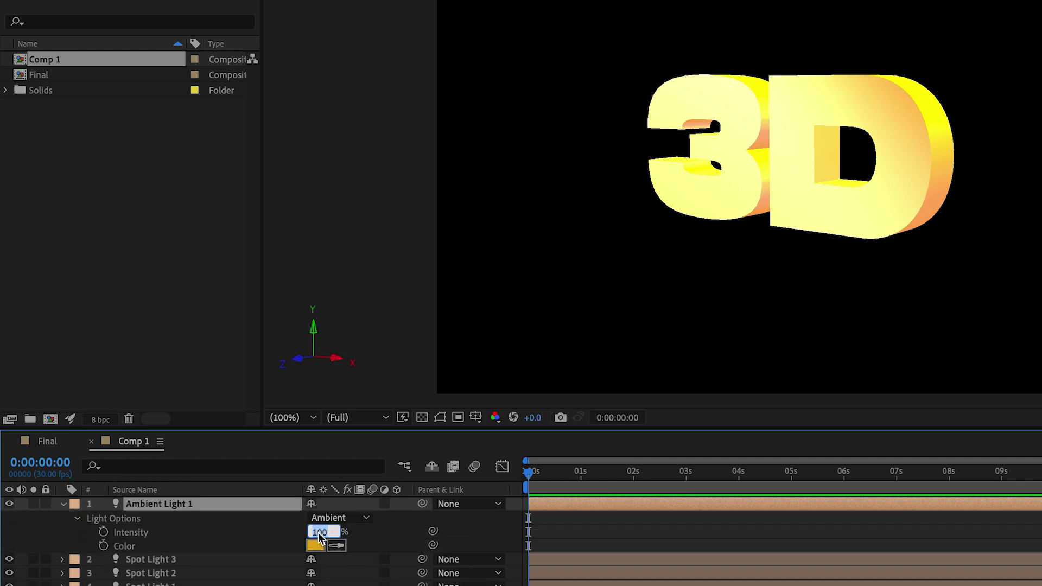
pyautogui.write('10')
pyautogui.press('Return')
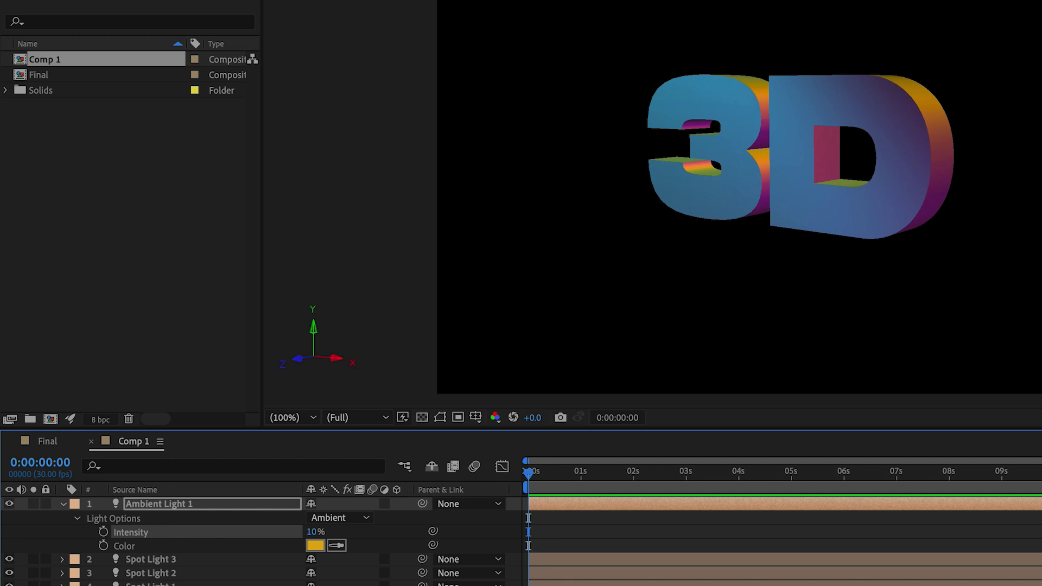
pyautogui.click(9, 505)
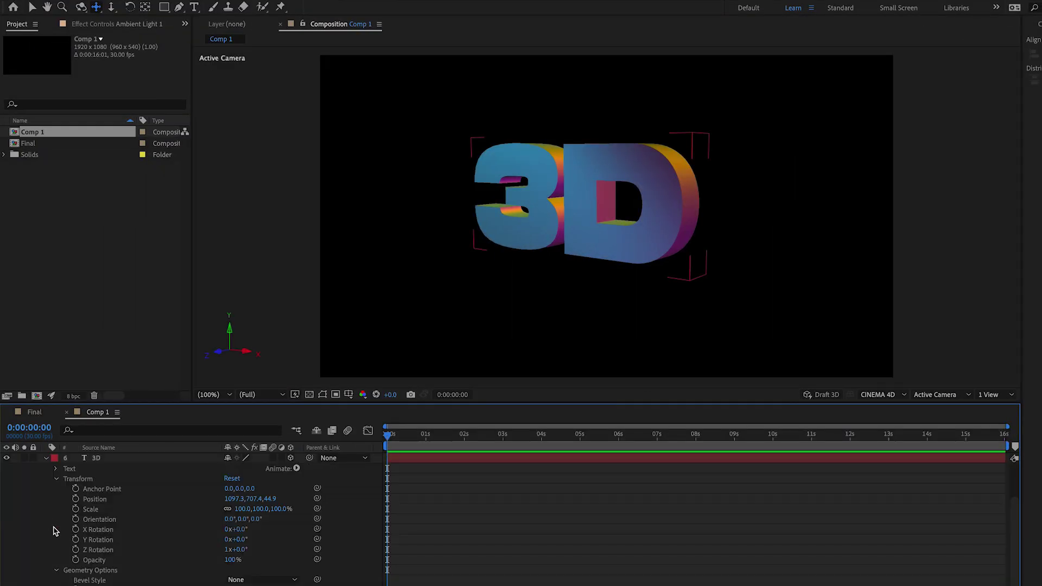
pyautogui.scroll(-5, 61, 535)
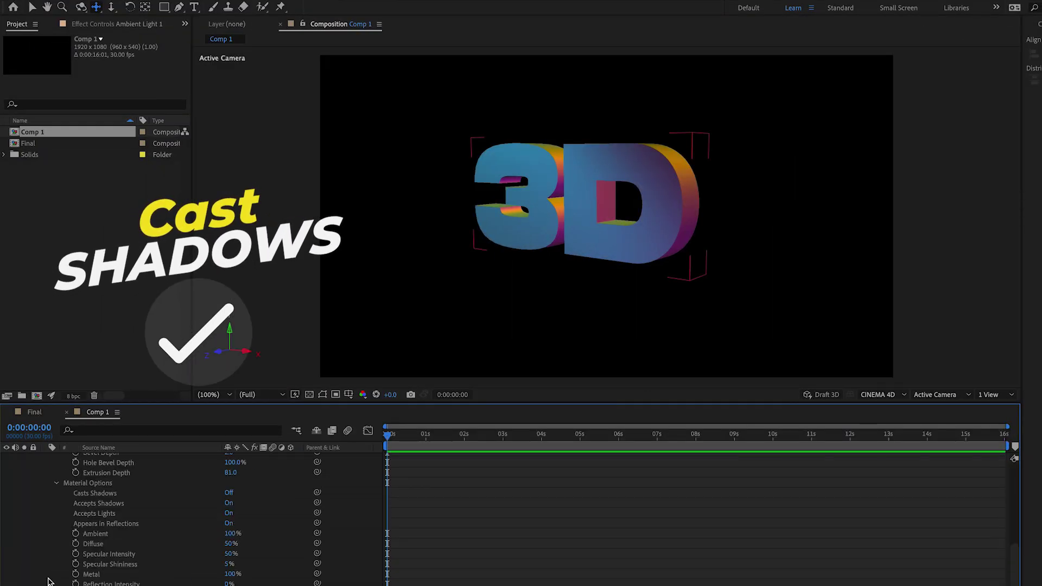
# Step: Turn on Casts Shadows for the 3D text layer
pyautogui.click(229, 493)
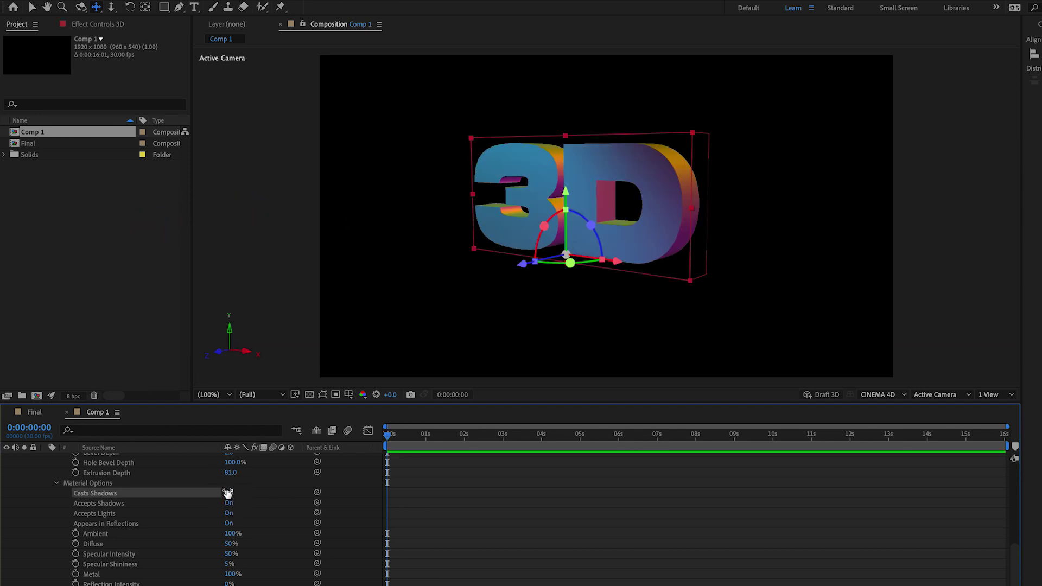
pyautogui.click(228, 493)
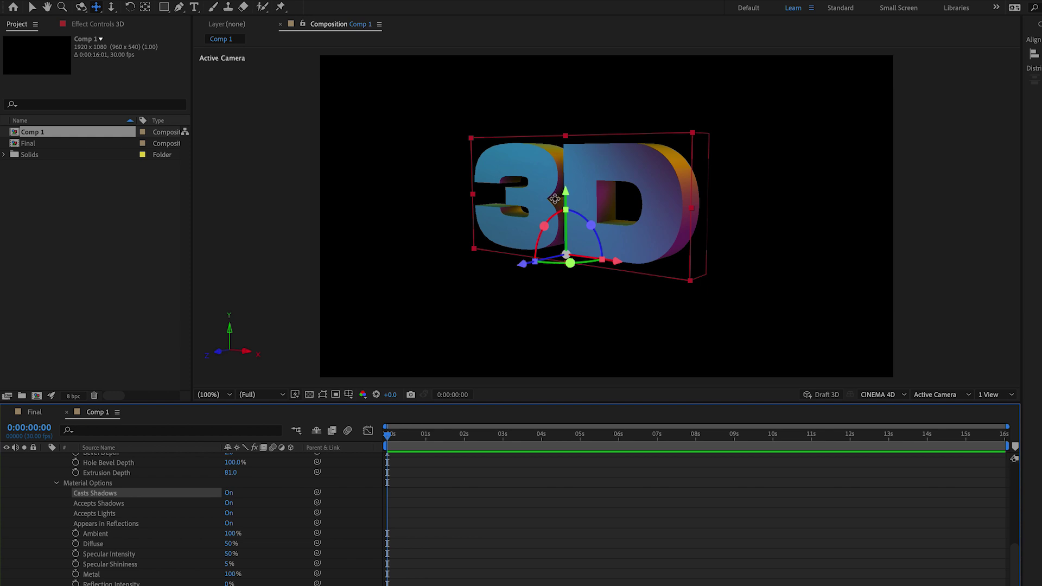
# Step: Set bevel depth to 6, try Angular and Concave, settle on Convex, and orbit slightly
pyautogui.scroll(2, 106, 508)
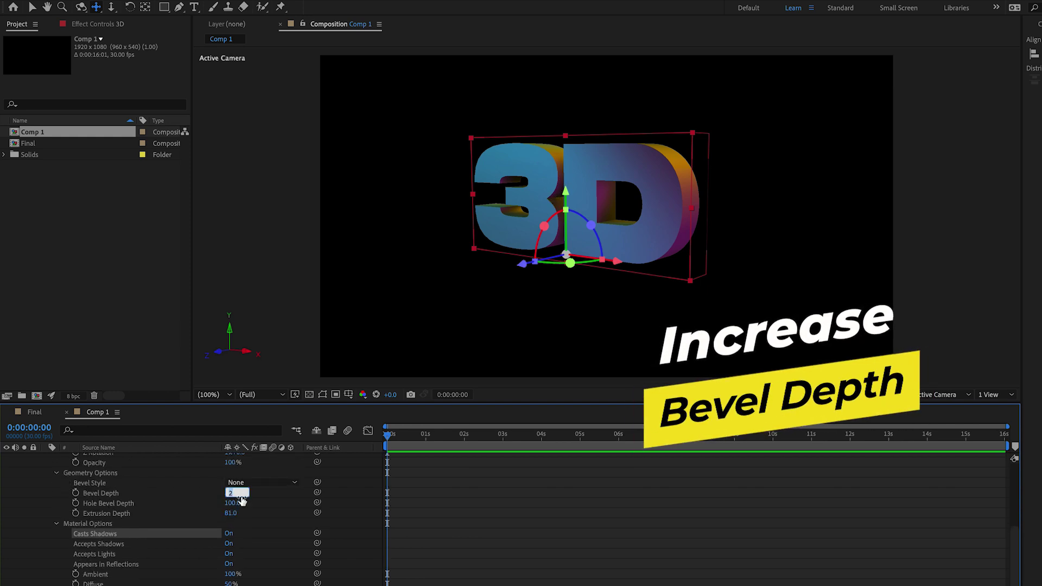
pyautogui.write('6')
pyautogui.press('Return')
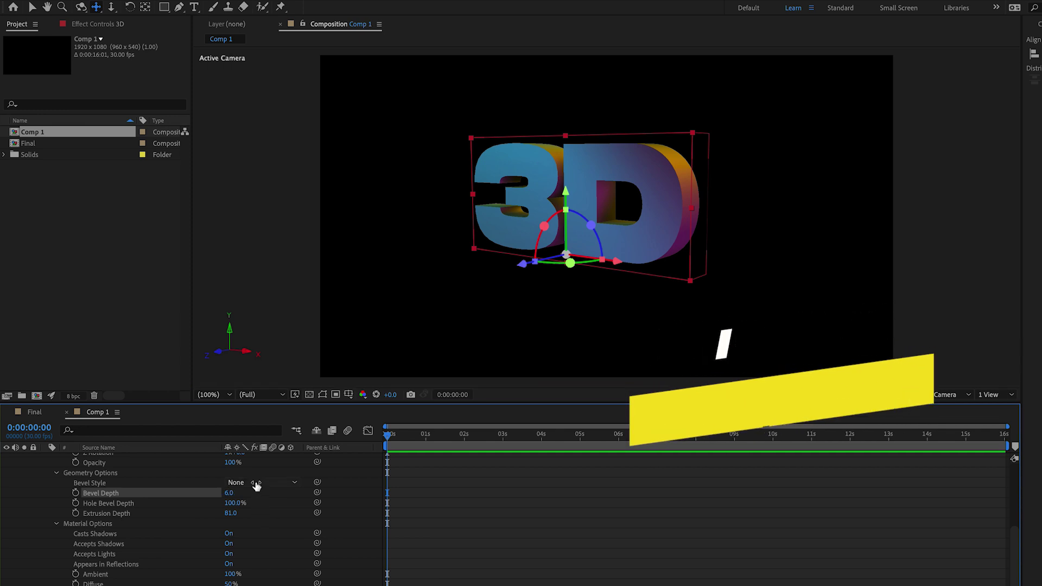
pyautogui.click(256, 483)
pyautogui.click(251, 506)
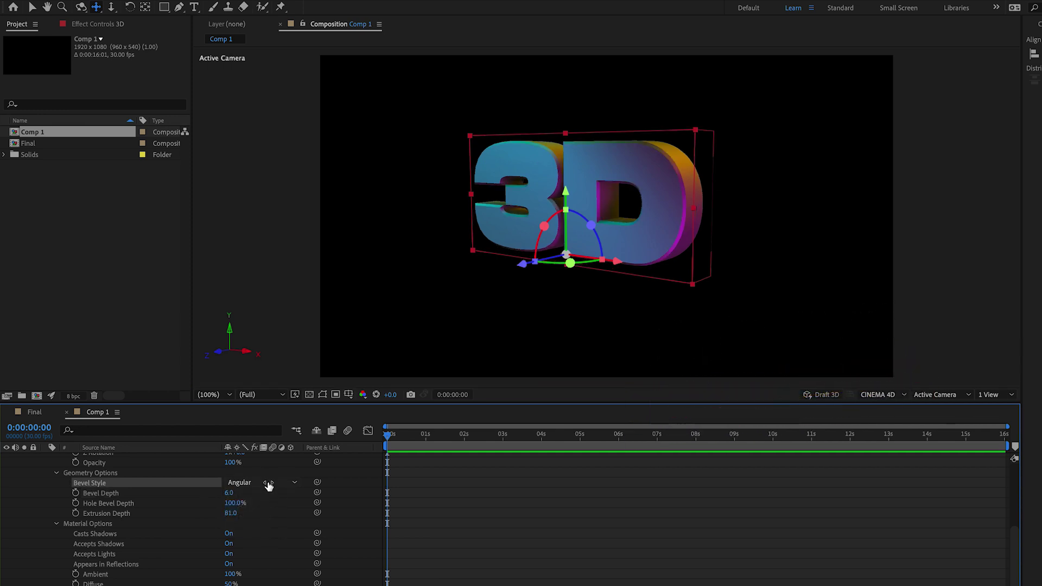
pyautogui.click(269, 483)
pyautogui.click(264, 516)
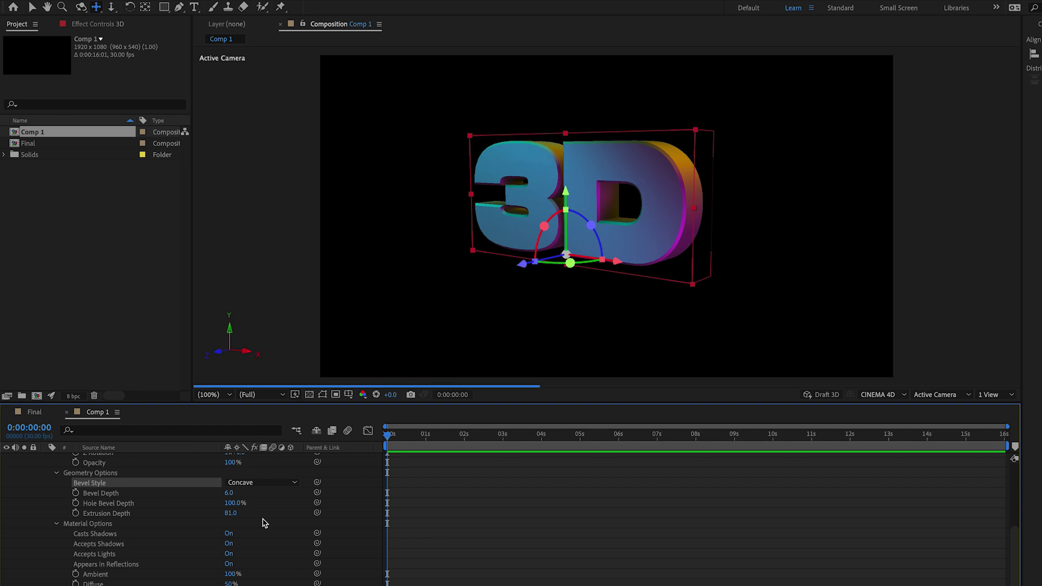
pyautogui.click(267, 484)
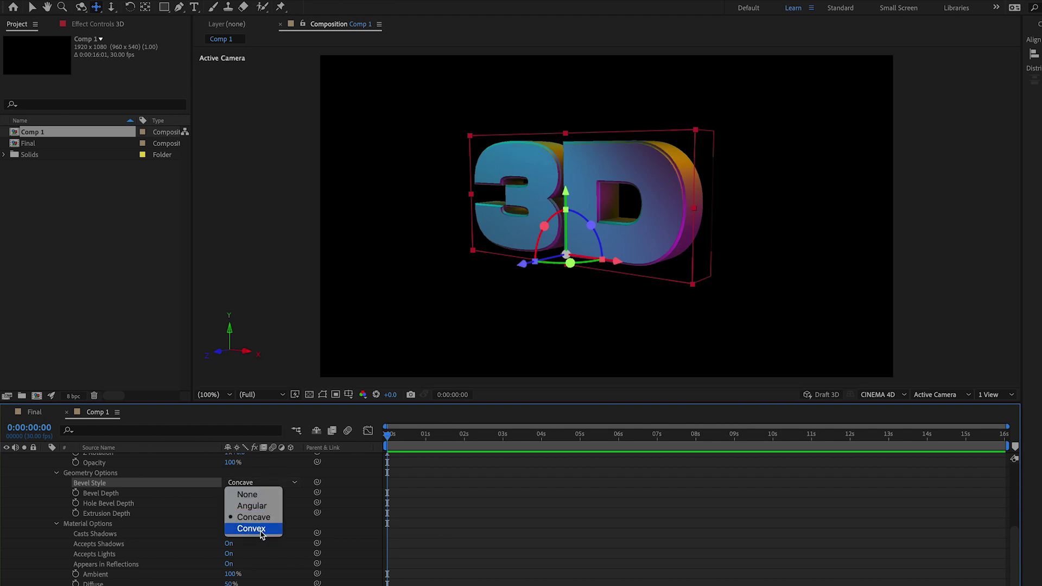
pyautogui.click(251, 529)
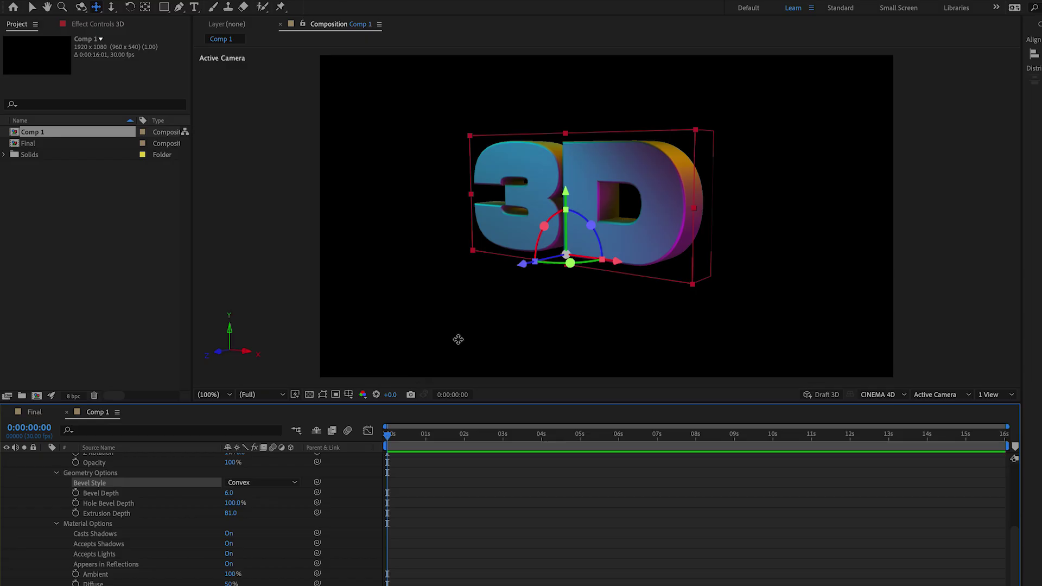
pyautogui.press('c')
pyautogui.moveTo(624, 188)
pyautogui.mouseDown()
pyautogui.moveTo(640, 181)
pyautogui.moveTo(623, 191)
pyautogui.mouseUp()
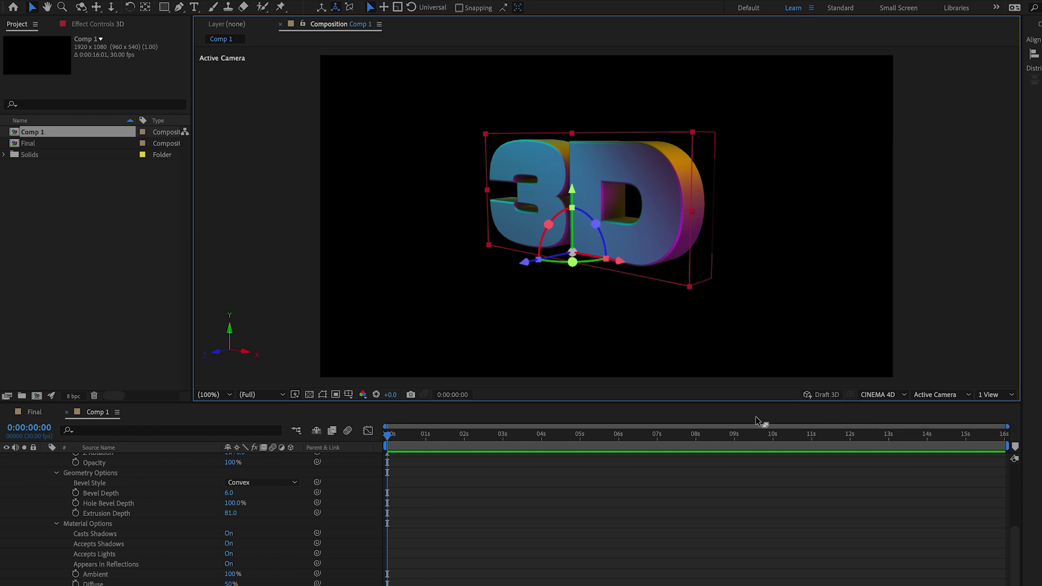
# Step: Apply the 3D Basic cascade text preset to the 3D text layer
pyautogui.scroll(5, 49, 499)
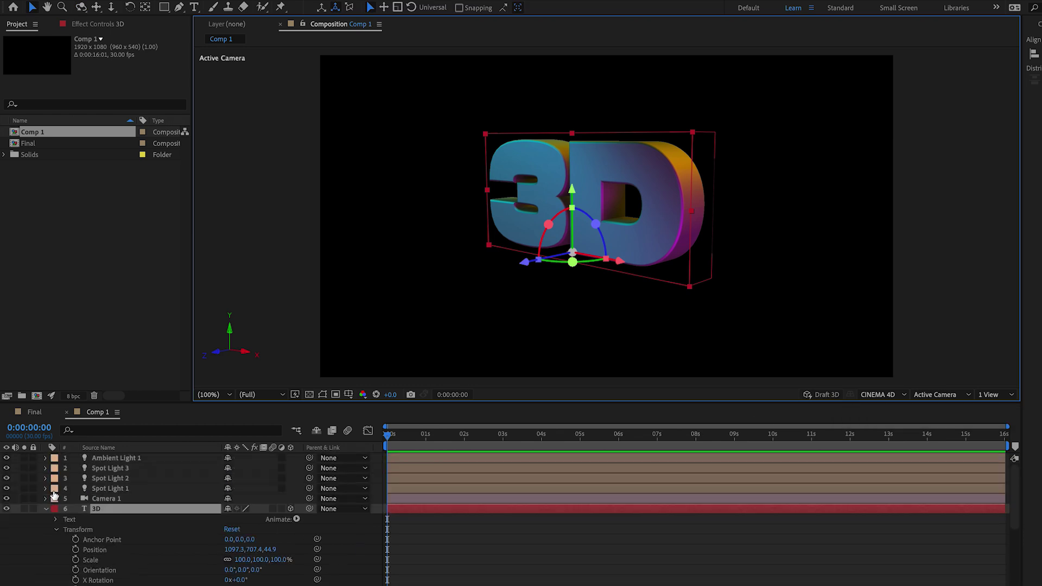
pyautogui.click(46, 508)
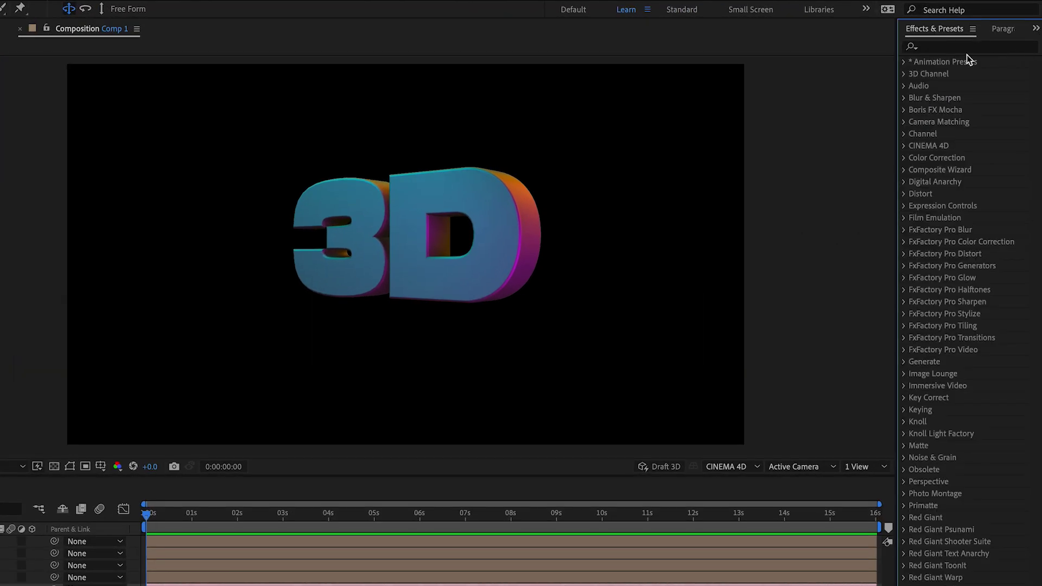
pyautogui.click(904, 62)
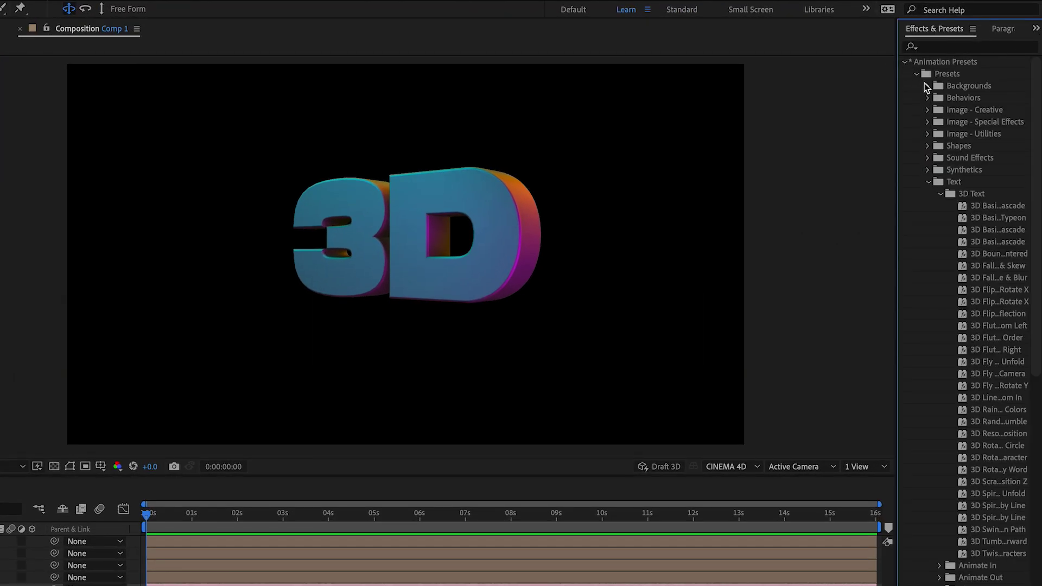
pyautogui.scroll(-1, 920, 78)
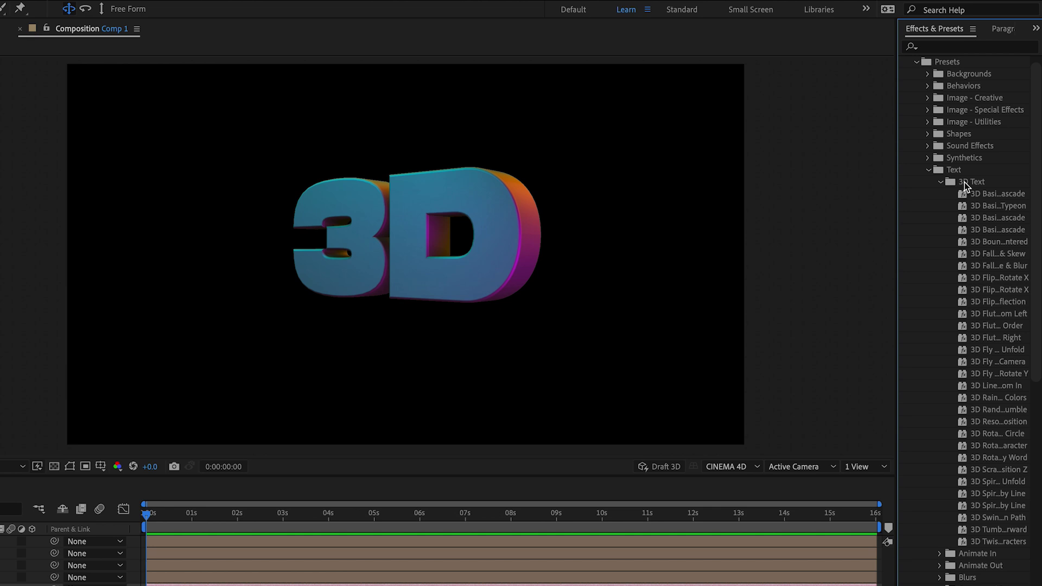
pyautogui.moveTo(987, 198); pyautogui.dragTo(147, 583)
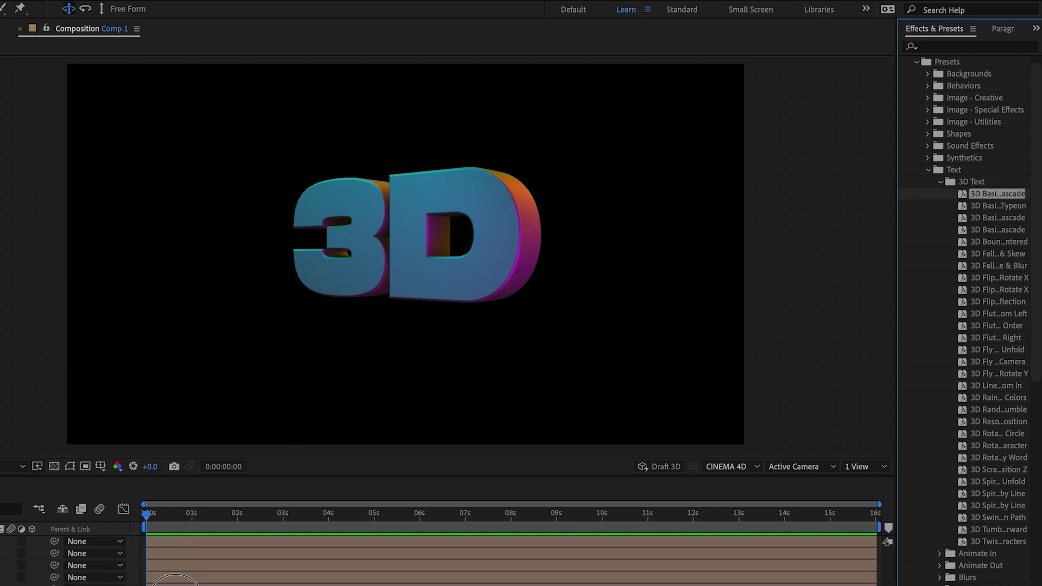
pyautogui.moveTo(175, 584); pyautogui.dragTo(172, 584)
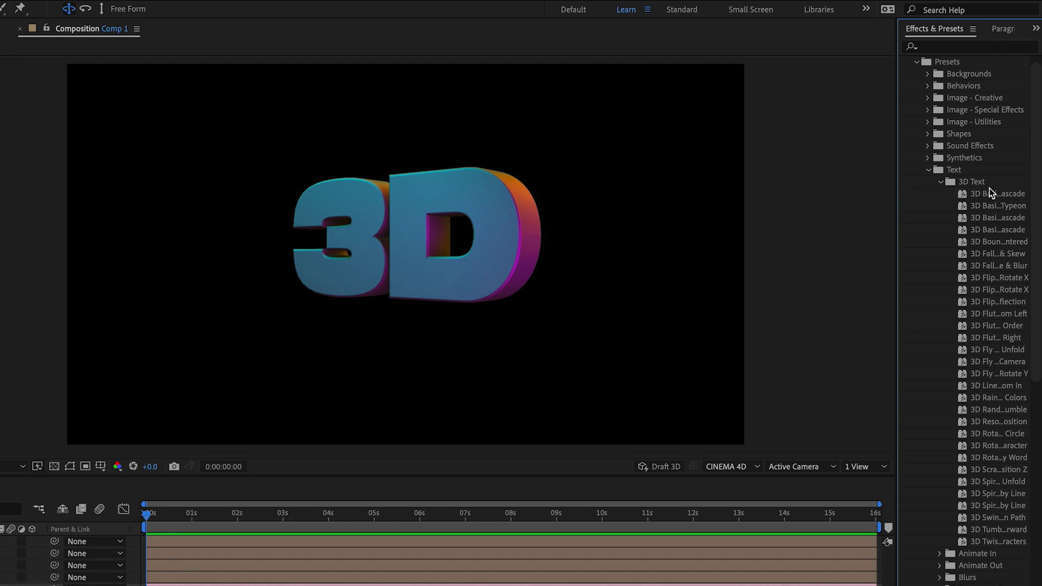
pyautogui.moveTo(987, 199); pyautogui.dragTo(156, 585)
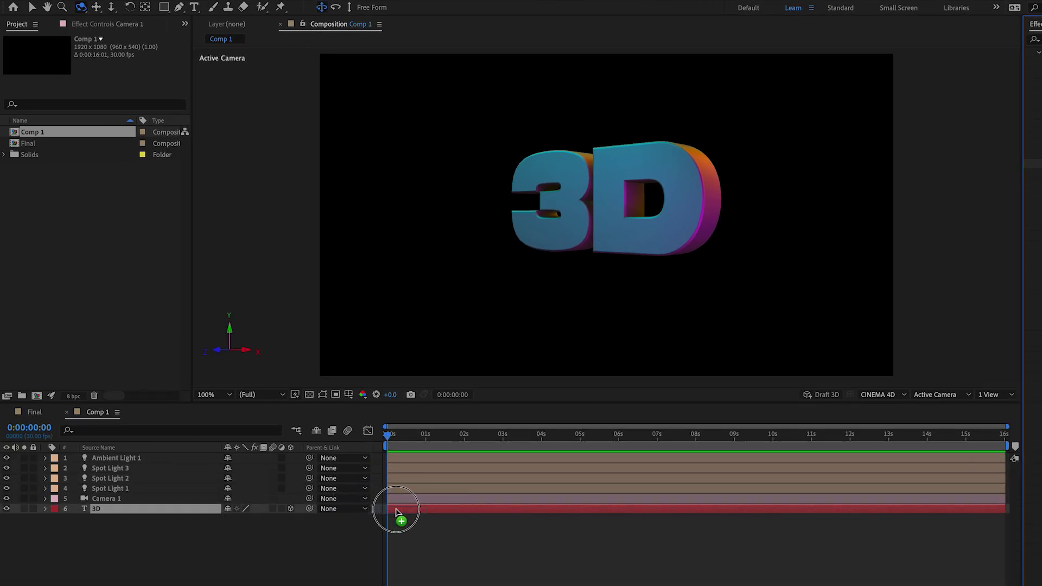
pyautogui.moveTo(413, 510); pyautogui.dragTo(414, 508)
# Step: Preview the cascade animation from the start, then select the camera layer
pyautogui.press('space')
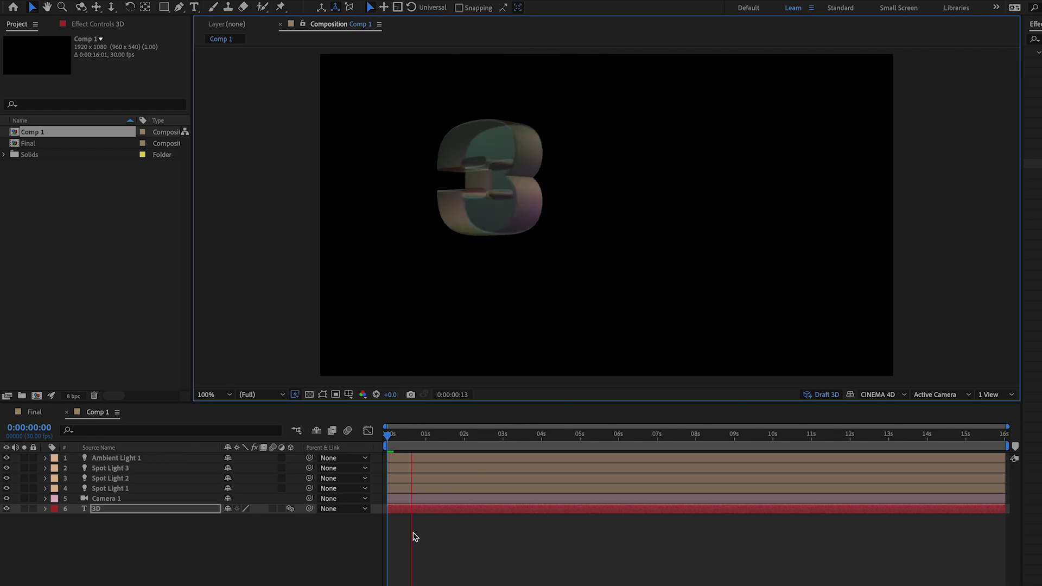
pyautogui.click(416, 535)
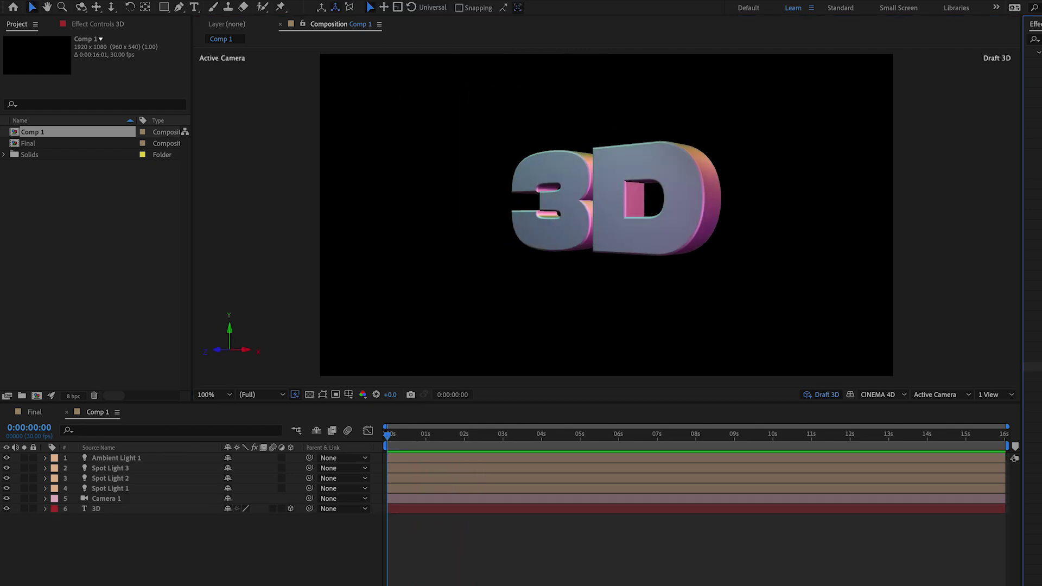
pyautogui.click(402, 511)
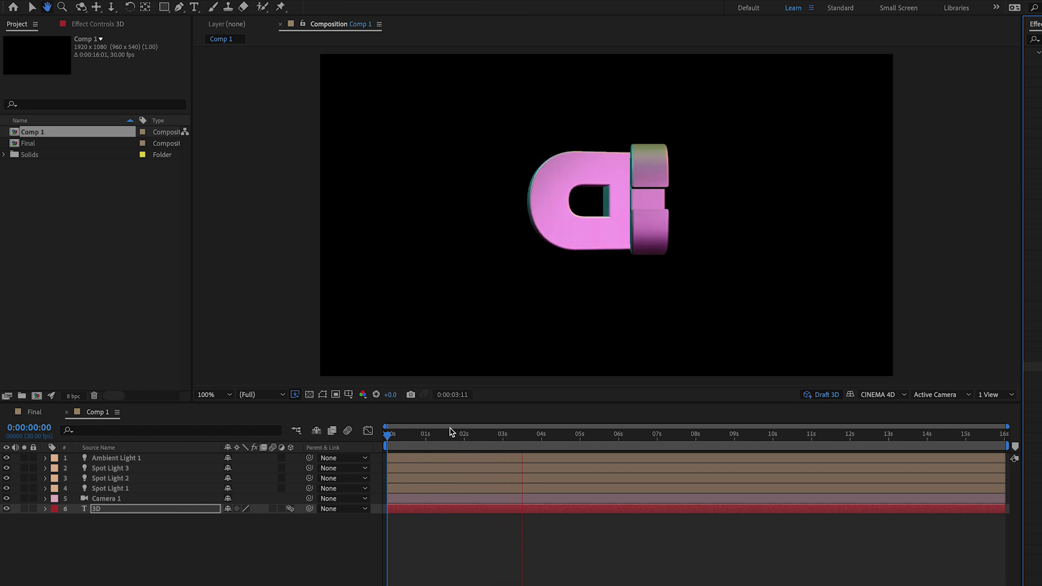
pyautogui.press('space')
pyautogui.press('space')
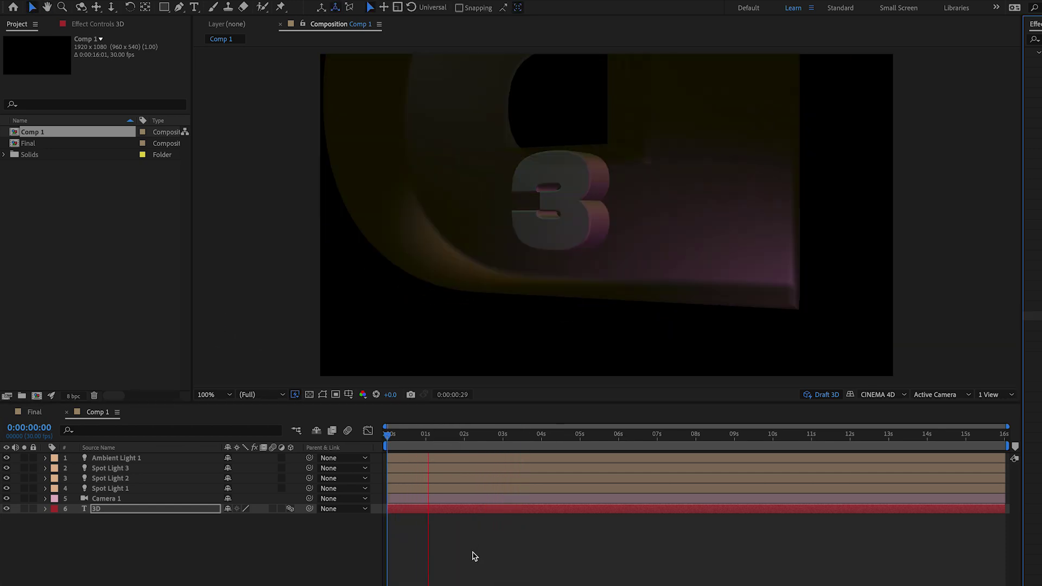
pyautogui.press('space')
pyautogui.click(467, 524)
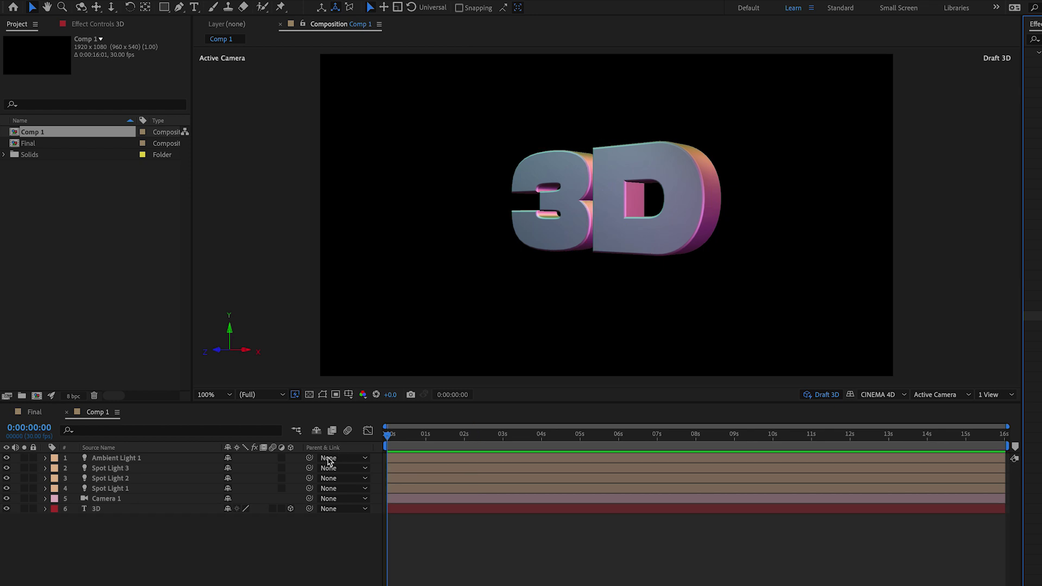
pyautogui.click(158, 499)
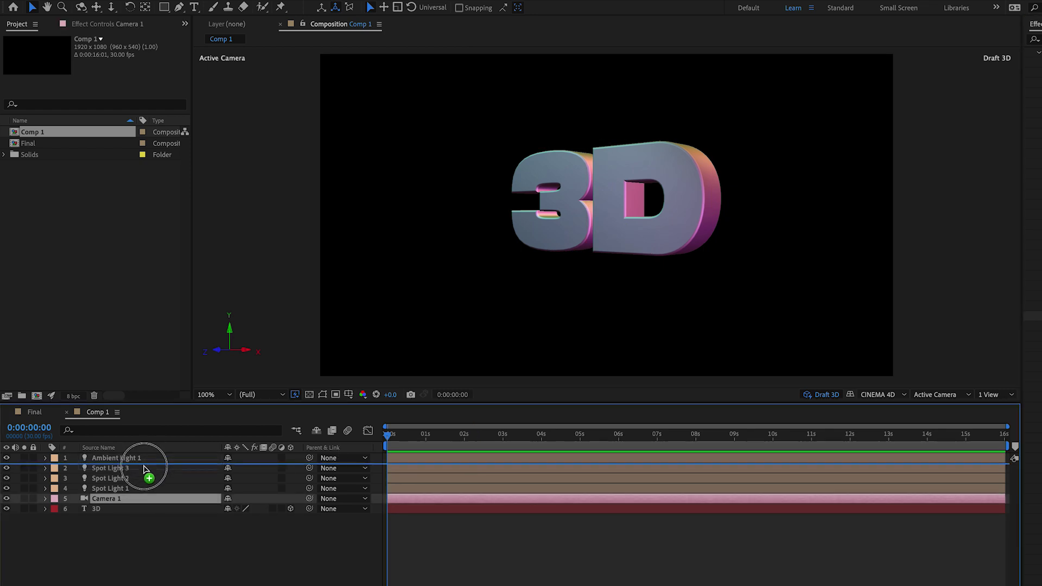
# Step: Move Camera 1 to the top of the layer stack with time at the start
pyautogui.moveTo(143, 458); pyautogui.dragTo(155, 461)
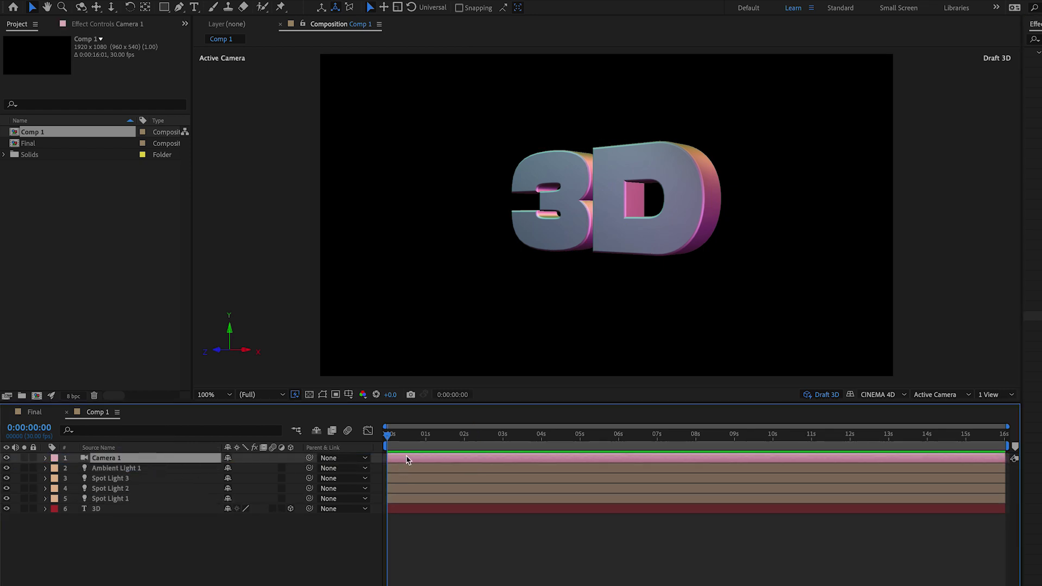
pyautogui.press('c')
pyautogui.click(394, 430)
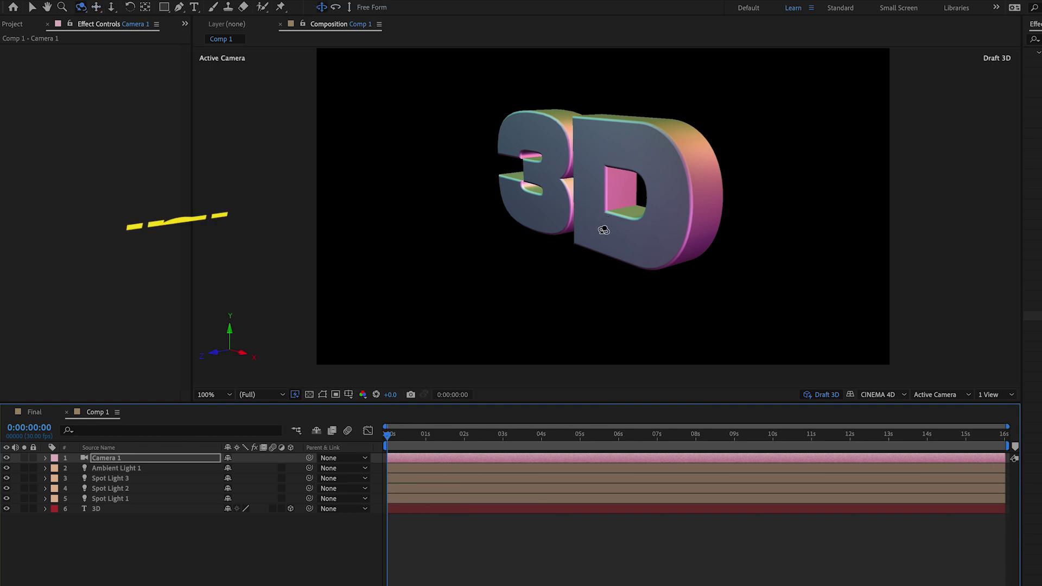
# Step: Orbit, dolly back and pan Camera 1 beneath the text until it appears edge-on
pyautogui.moveTo(604, 230); pyautogui.dragTo(574, 214)
pyautogui.press('c')
pyautogui.moveTo(570, 268); pyautogui.dragTo(600, 198)
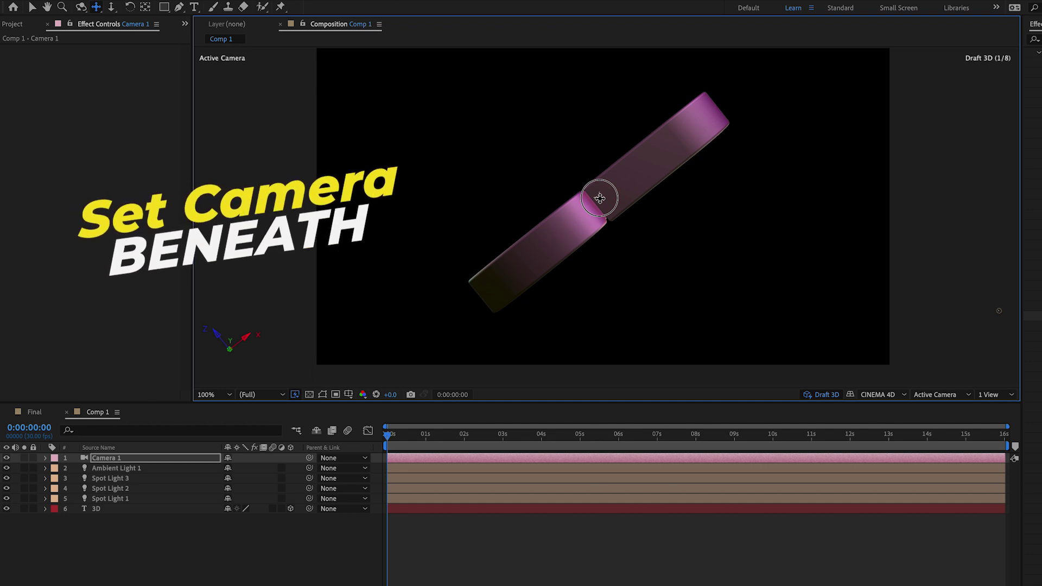
pyautogui.press('c')
pyautogui.moveTo(600, 205); pyautogui.dragTo(607, 297)
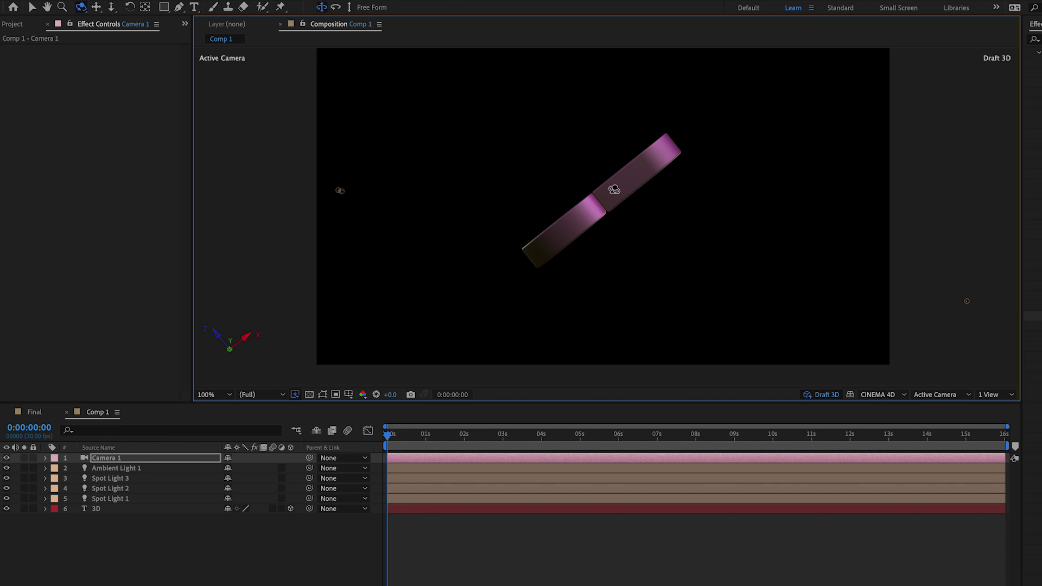
pyautogui.press('c')
pyautogui.moveTo(614, 191); pyautogui.dragTo(612, 178)
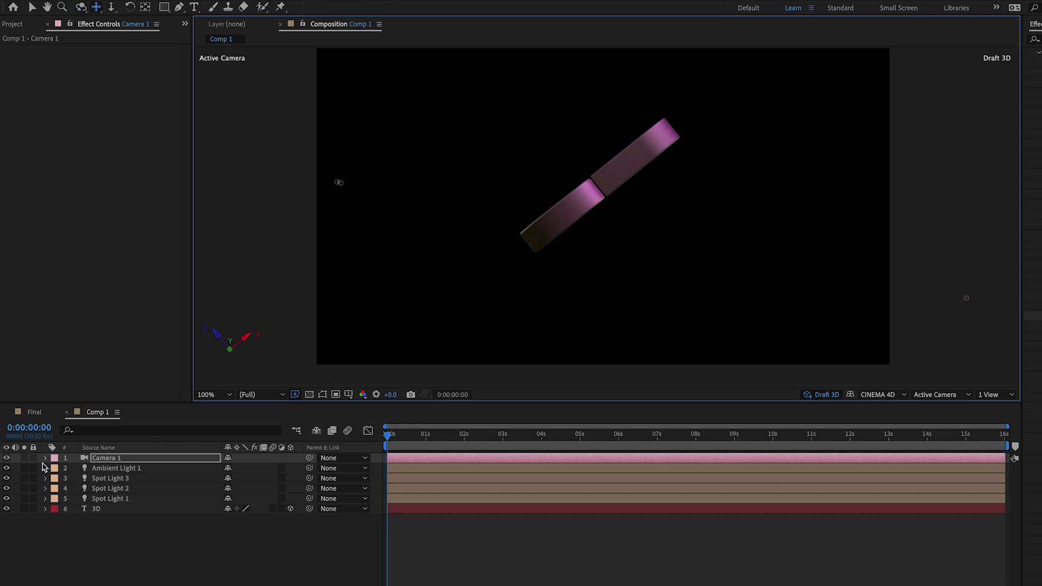
# Step: Set camera keyframes at 0s, then orbit and dolly to a front-facing view at 0:00:03:24
pyautogui.click(45, 458)
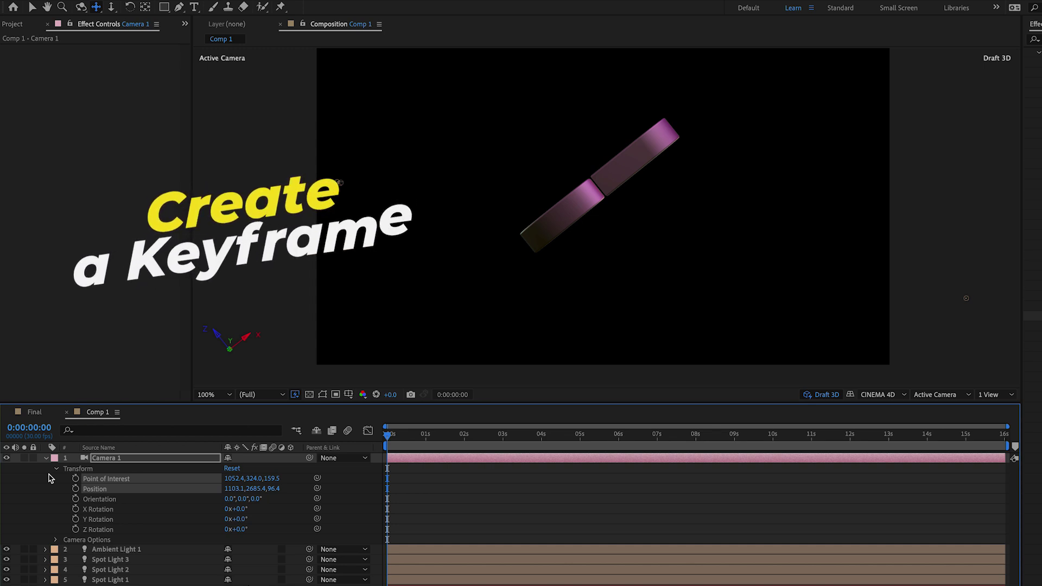
pyautogui.click(75, 479)
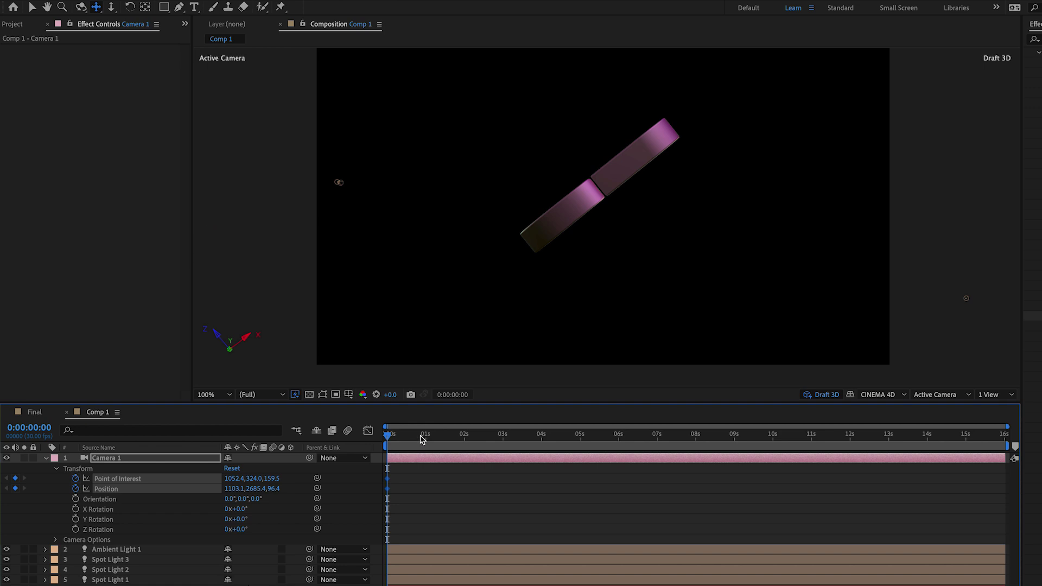
pyautogui.press('c')
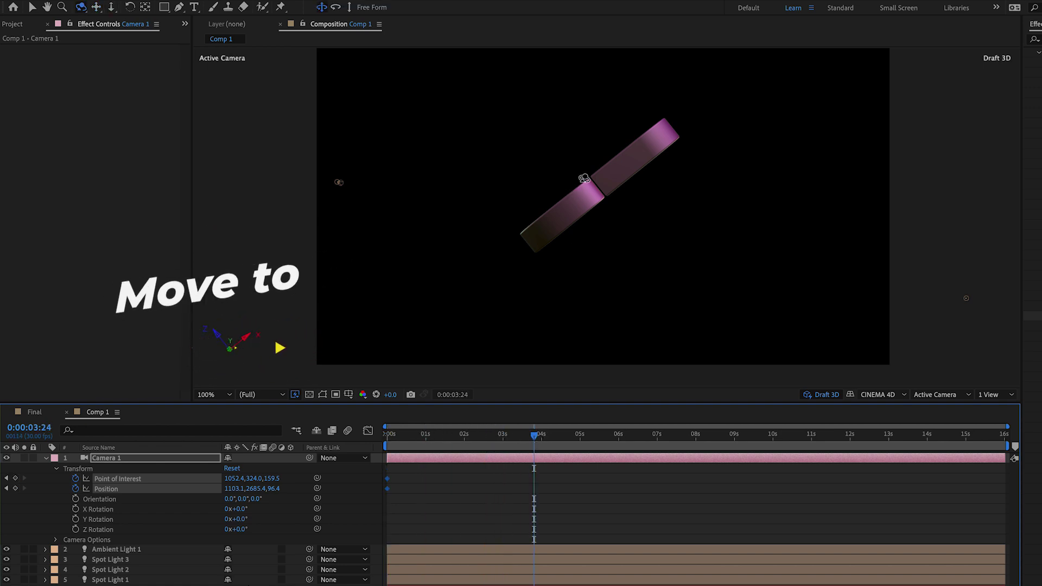
pyautogui.press('c')
pyautogui.moveTo(582, 177); pyautogui.dragTo(614, 177)
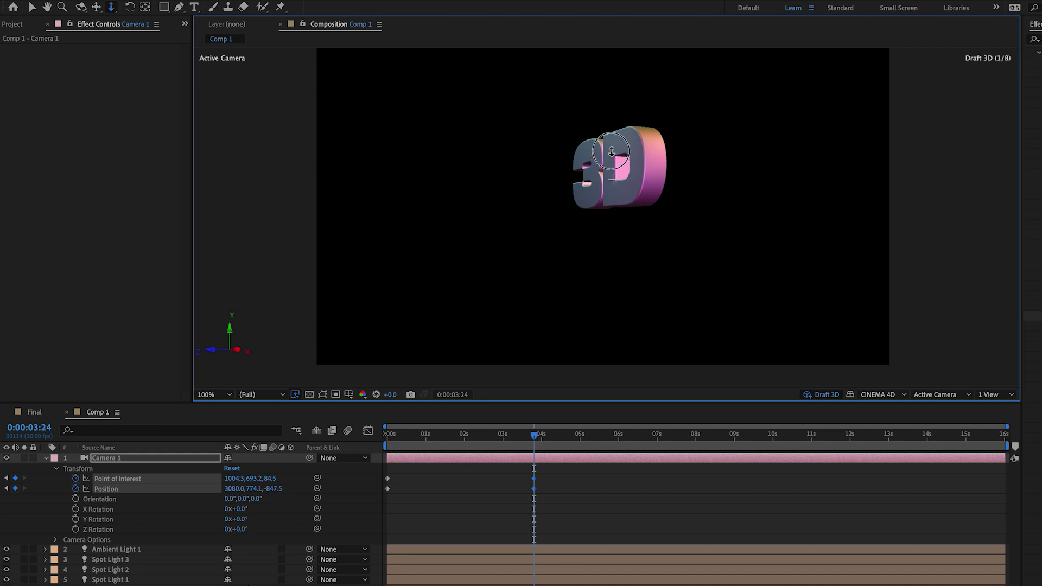
pyautogui.moveTo(612, 152); pyautogui.dragTo(612, 126)
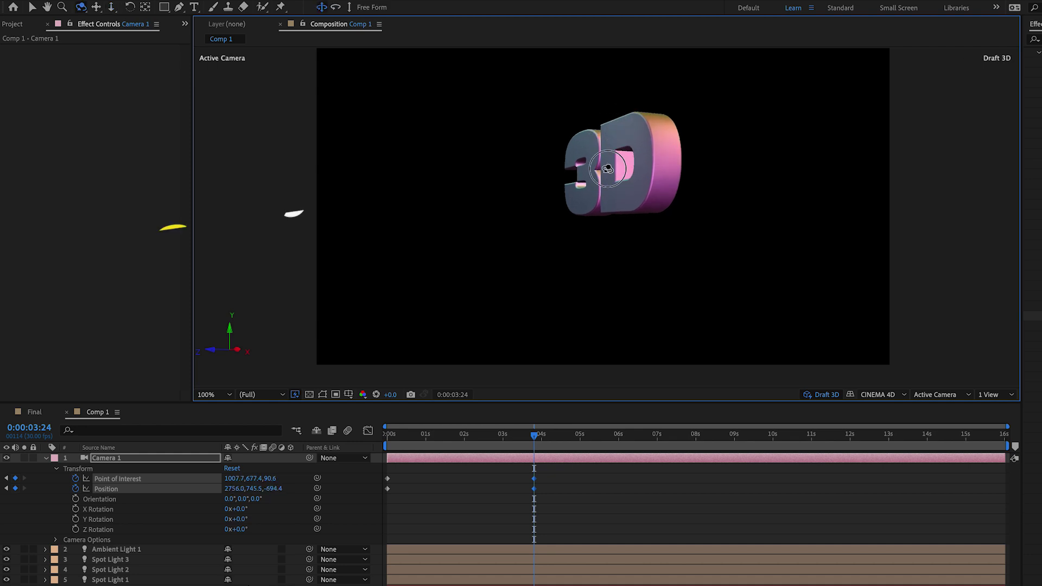
pyautogui.moveTo(608, 169); pyautogui.dragTo(612, 142)
# Step: Switch the viewer to Draft 3D and play back the camera move
pyautogui.press('c')
pyautogui.press('c')
pyautogui.press('c')
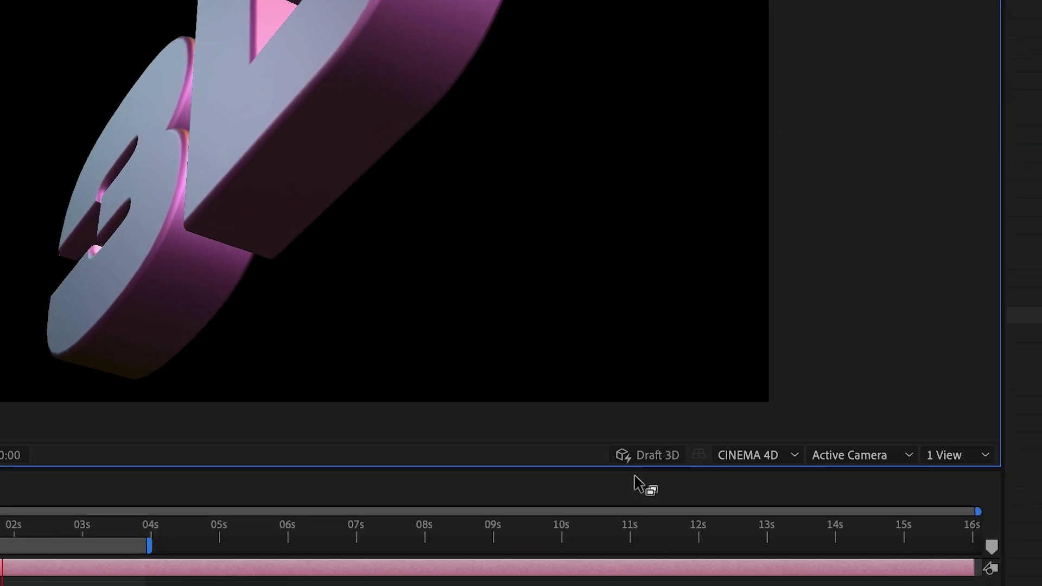
pyautogui.click(652, 455)
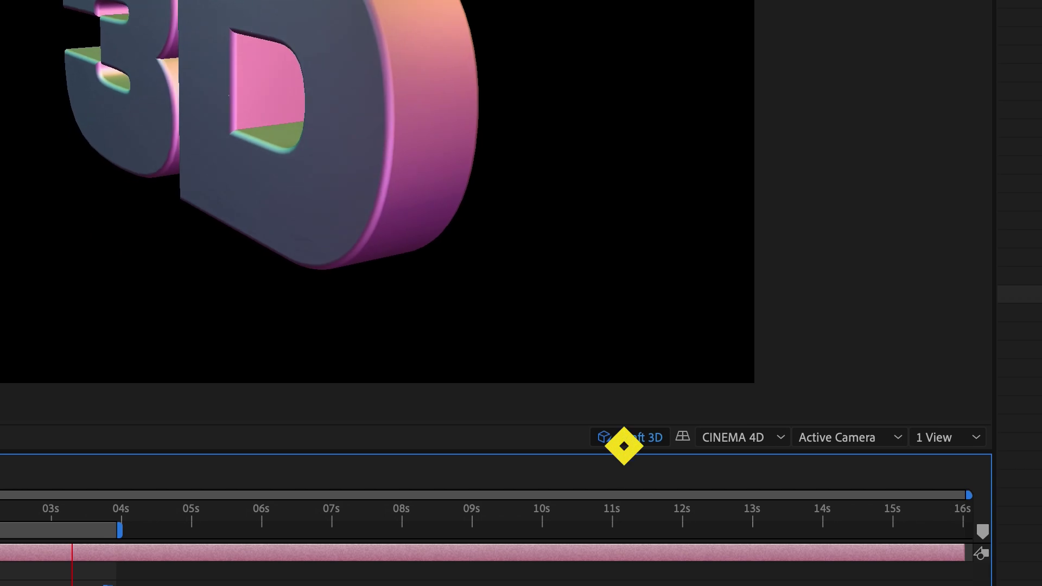
pyautogui.press('space')
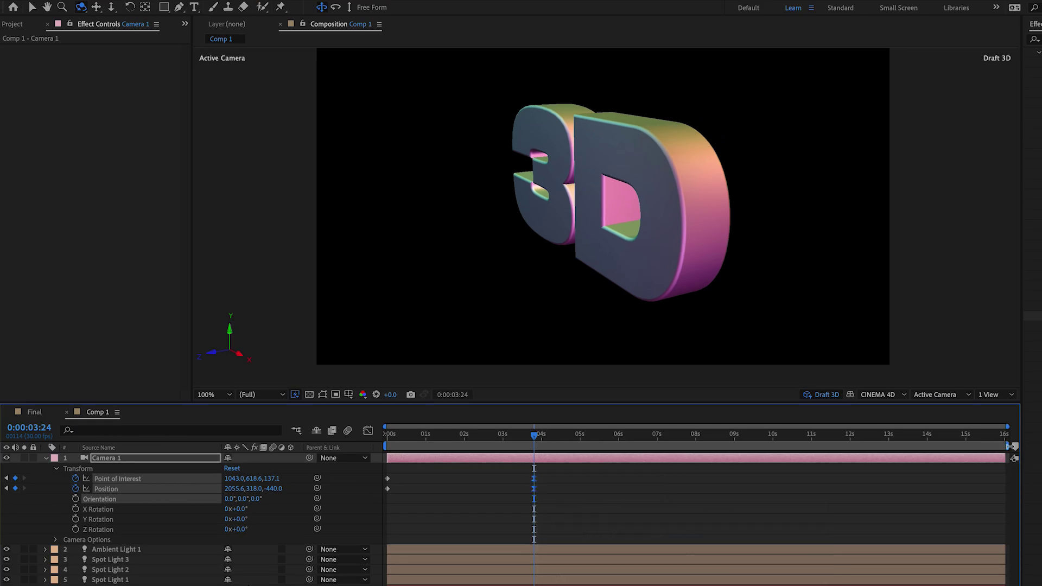
# Step: End the work area at the 4-second mark and play the preview from 0s
pyautogui.press('n')
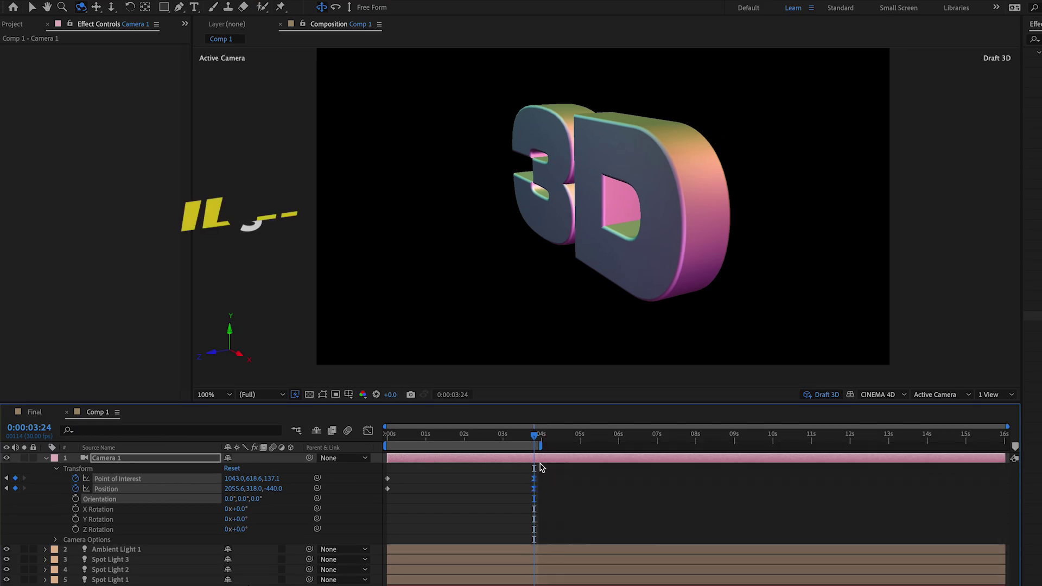
pyautogui.press('space')
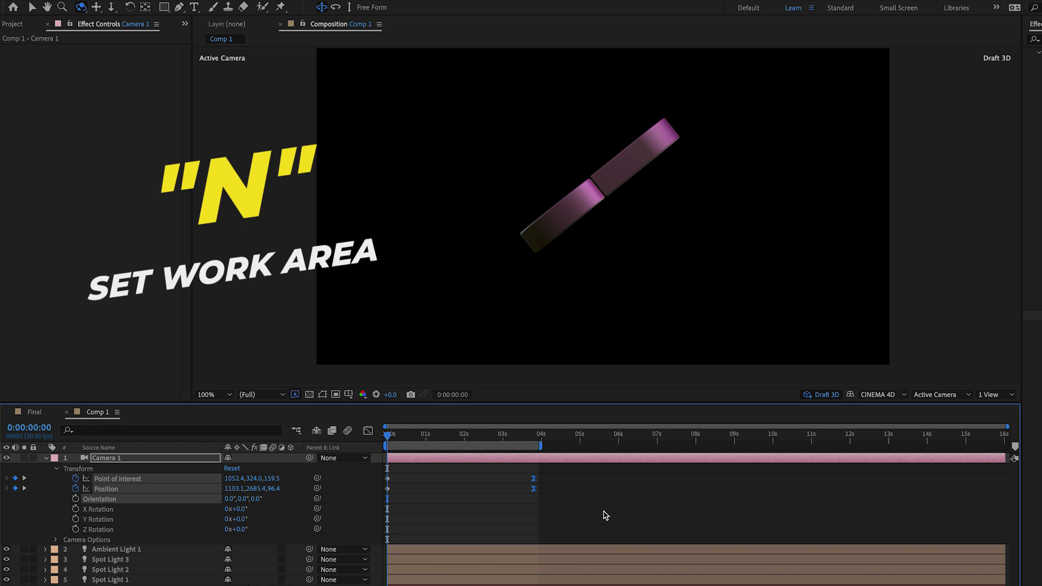